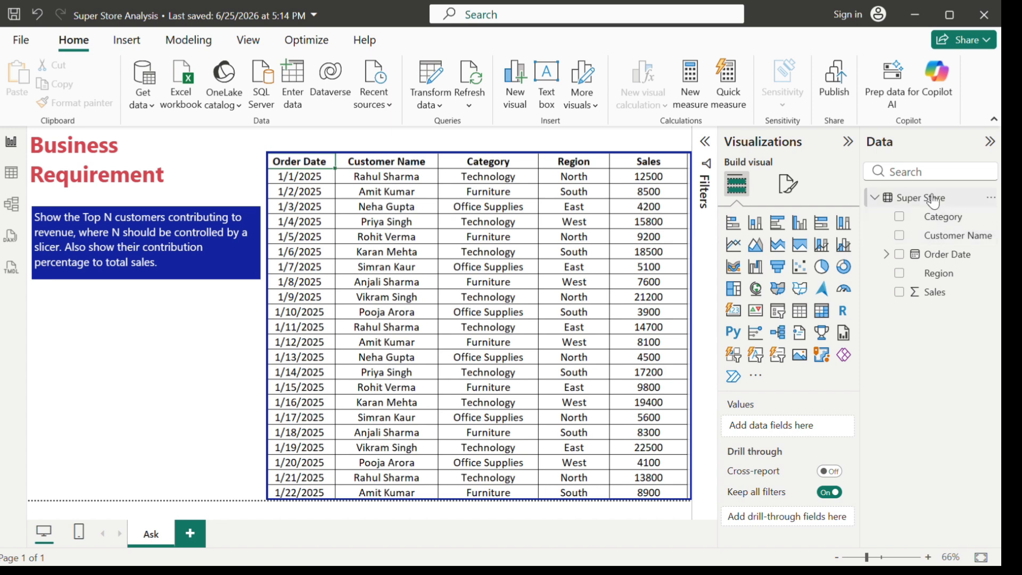
Add a new report page and place an empty table visual on its lower part, enlarged to about half the page width
click(189, 533)
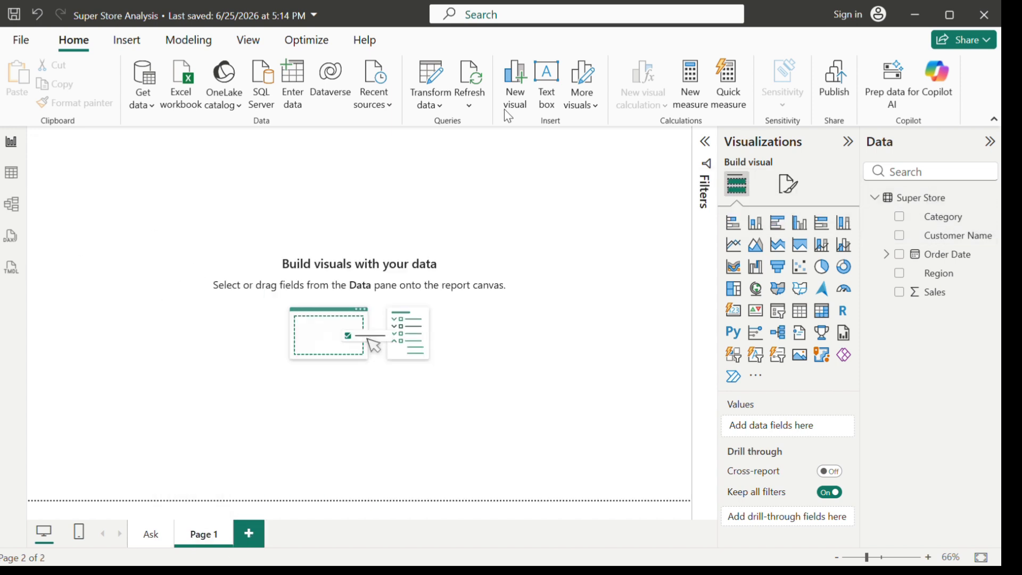
click(822, 312)
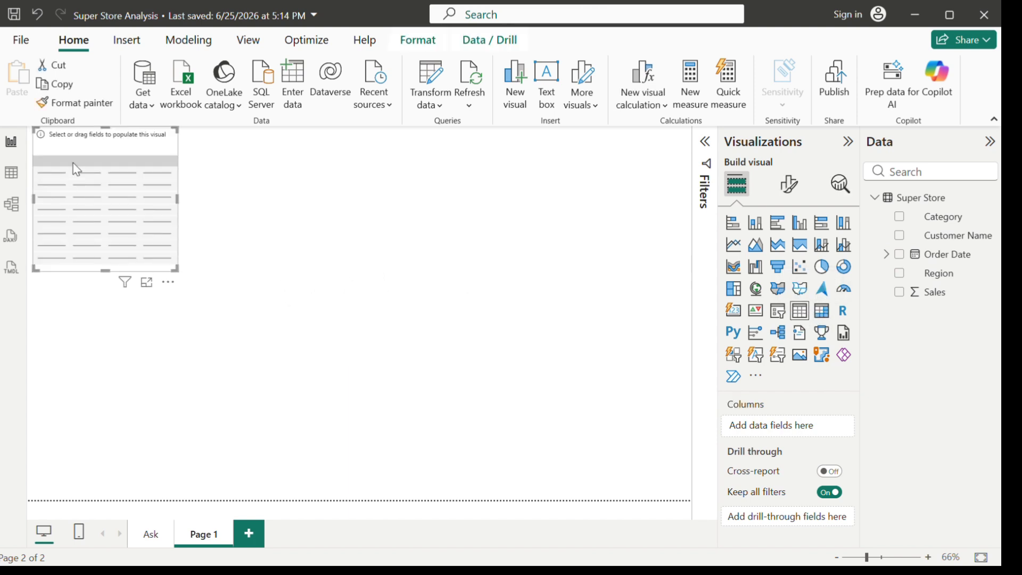
drag(73, 166, 92, 314)
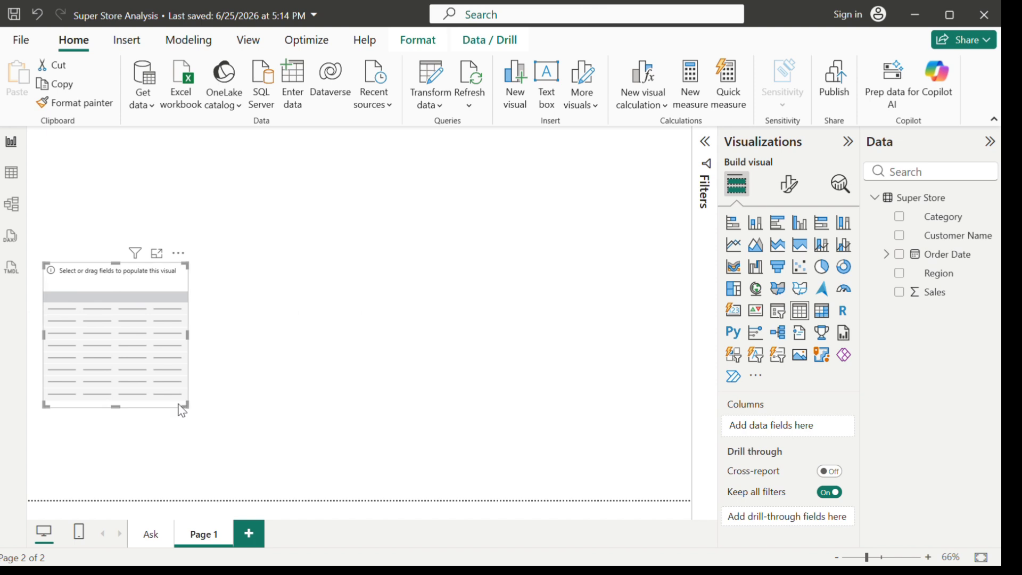
drag(187, 408, 266, 427)
click(389, 464)
drag(386, 458, 406, 467)
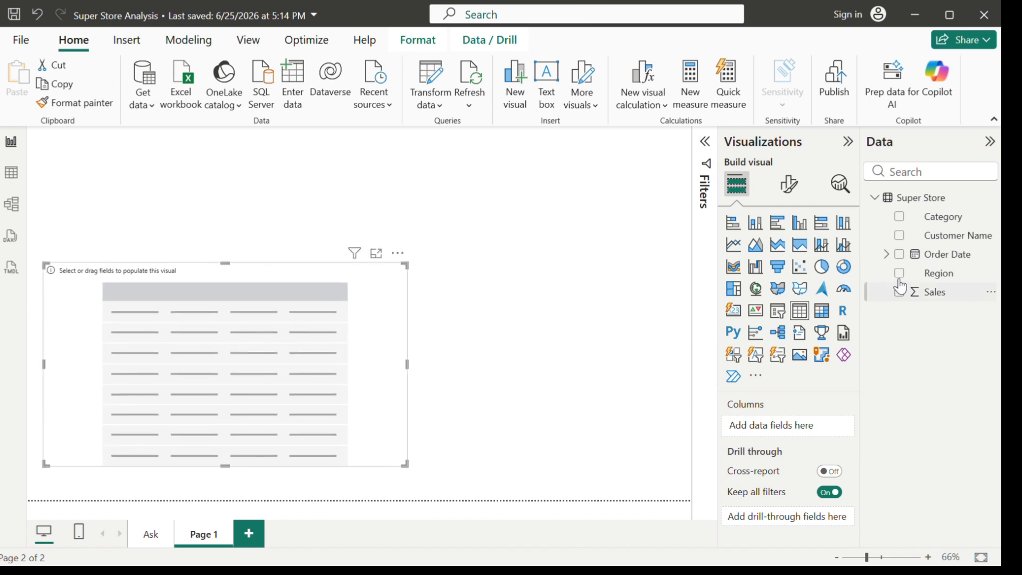
Add the Customer Name and Sales fields to the table visual
click(899, 236)
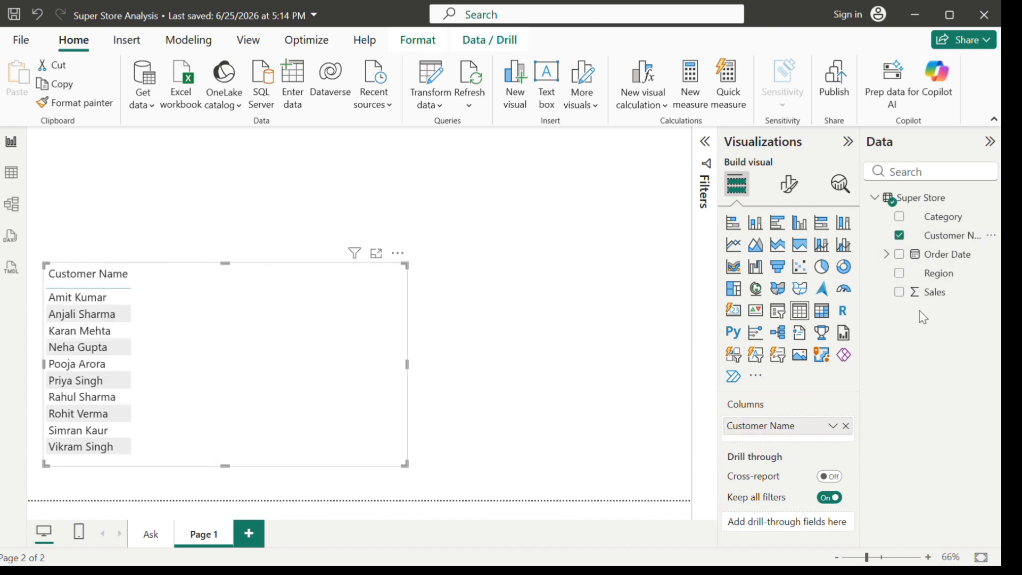
click(899, 293)
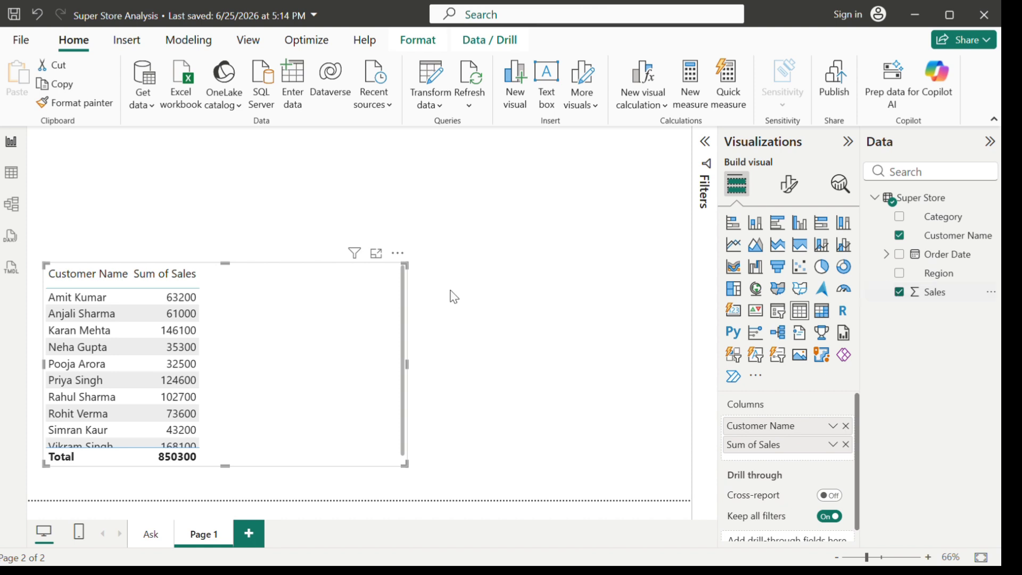
Try the Sales column with Don't summarize, look through the individual rows, and restore the Sum aggregation
right_click(793, 448)
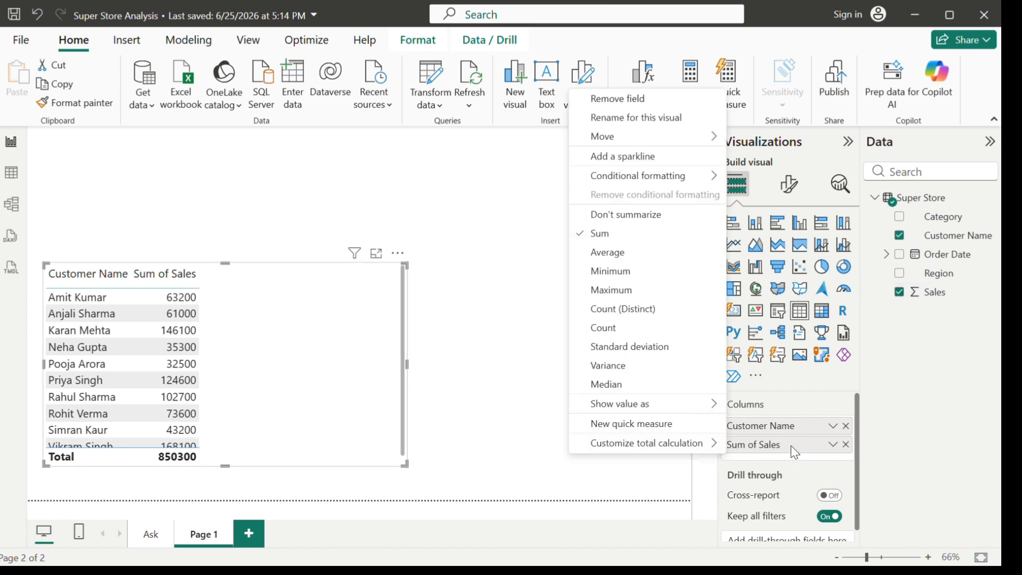
click(641, 214)
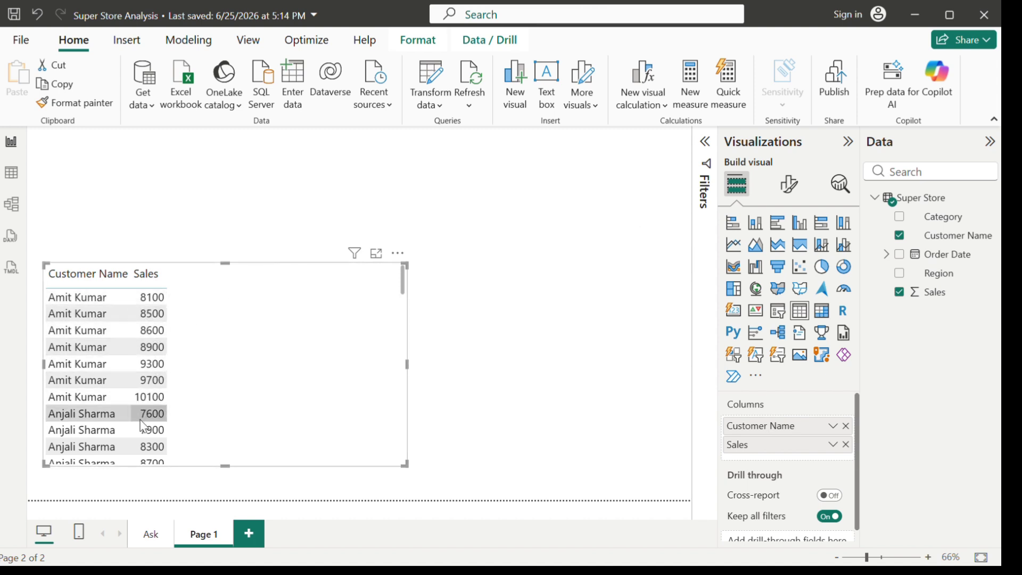
scroll(152, 391, down, 3)
scroll(152, 392, down, 15)
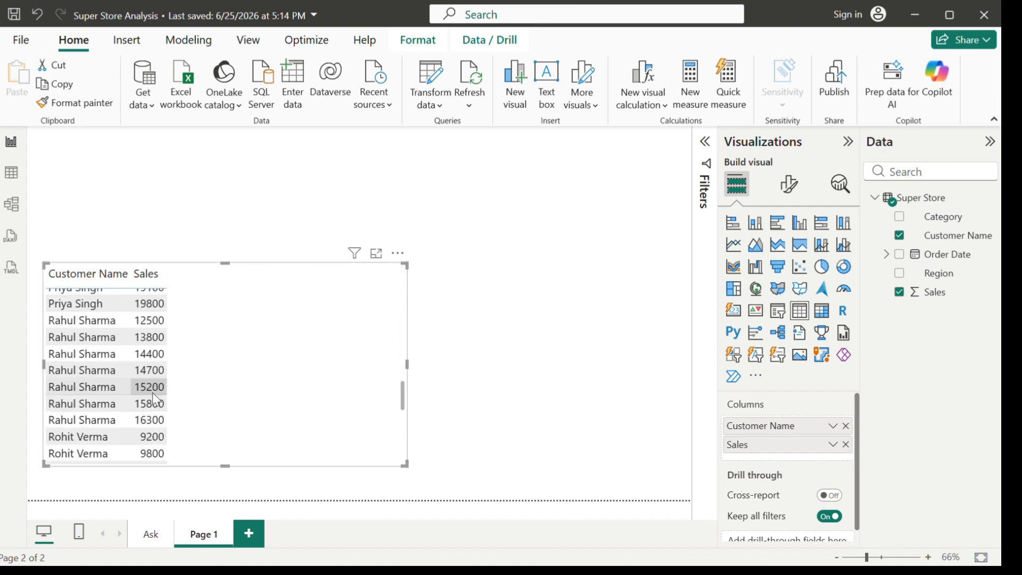
scroll(152, 397, up, 15)
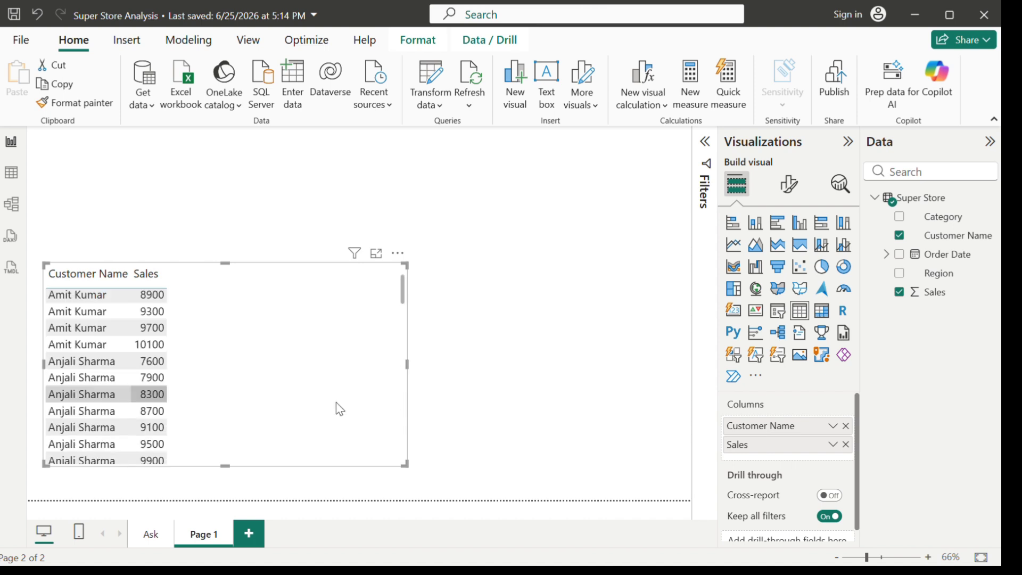
right_click(771, 448)
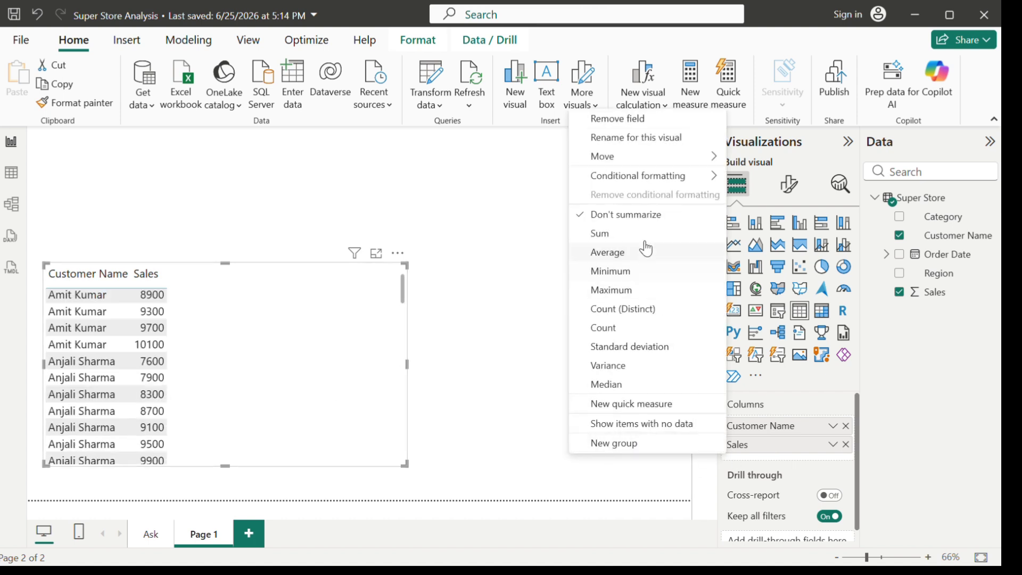
click(616, 233)
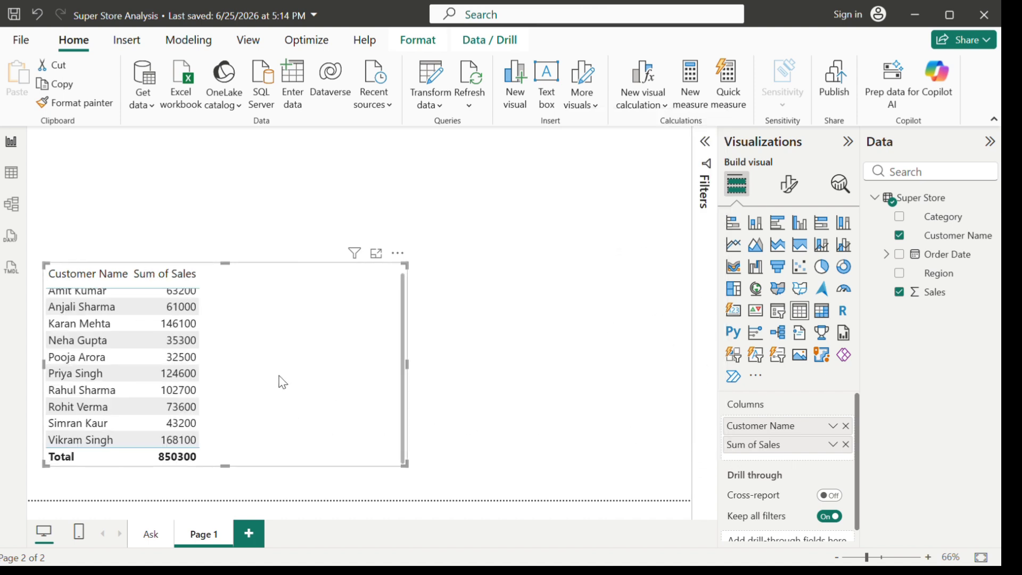
Resize the customer sales table to be narrower and tall enough for all customer rows
scroll(293, 387, up, 1)
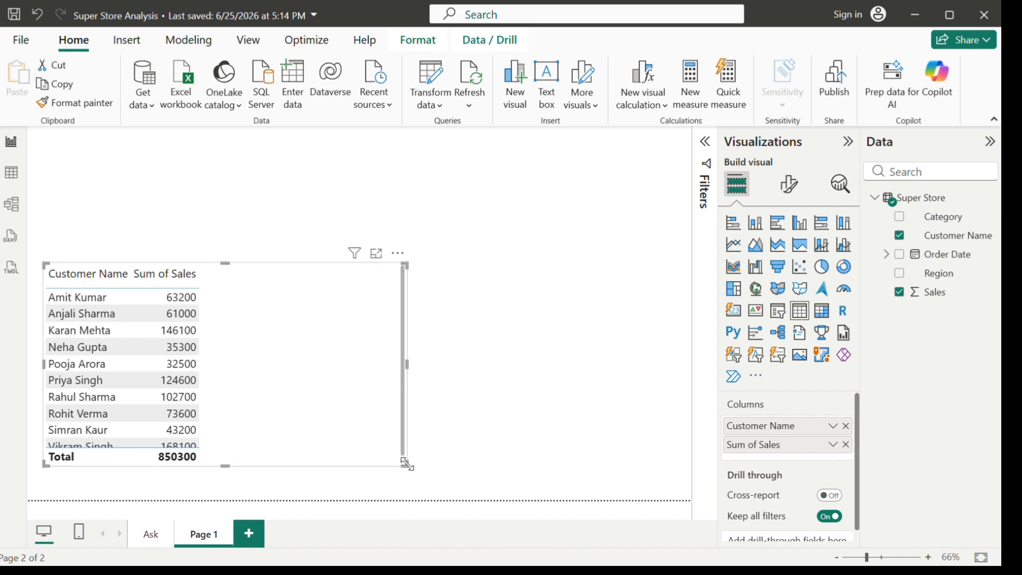
drag(404, 464, 357, 480)
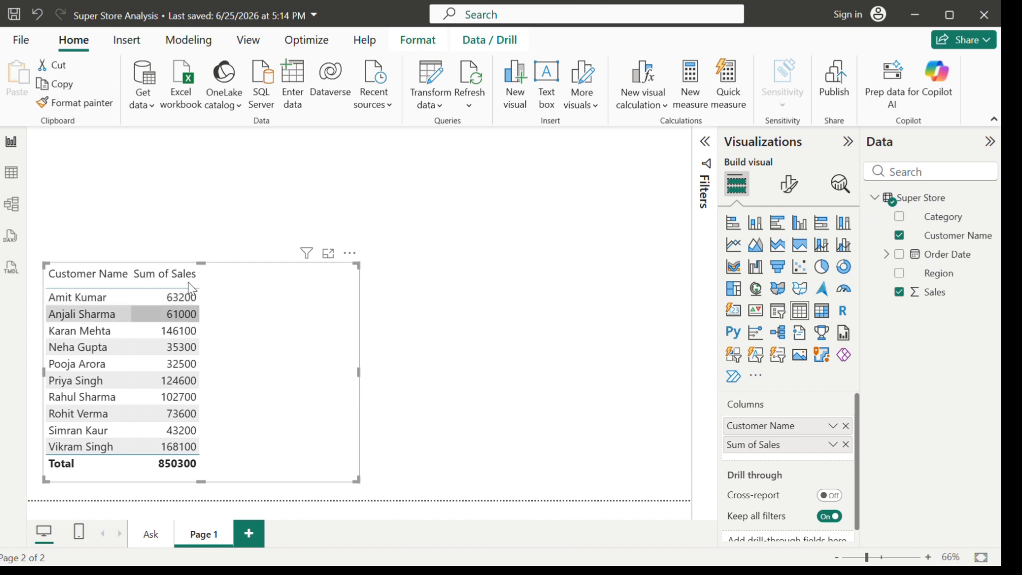
Write a new measure in the Super Store table with the formula Total Sales = Sum('Super Store'[Sales])
right_click(942, 306)
click(852, 66)
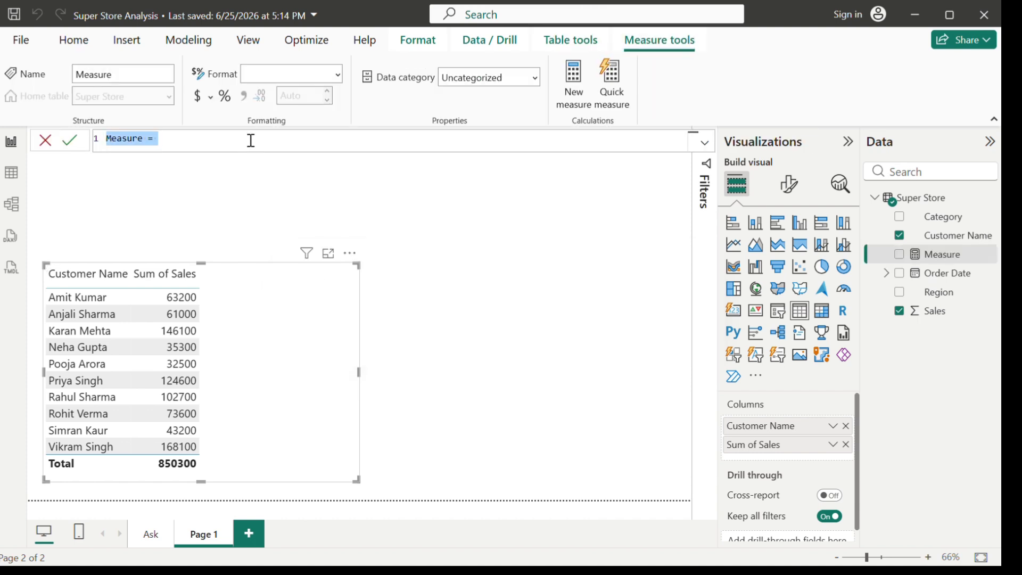
text(Total S)
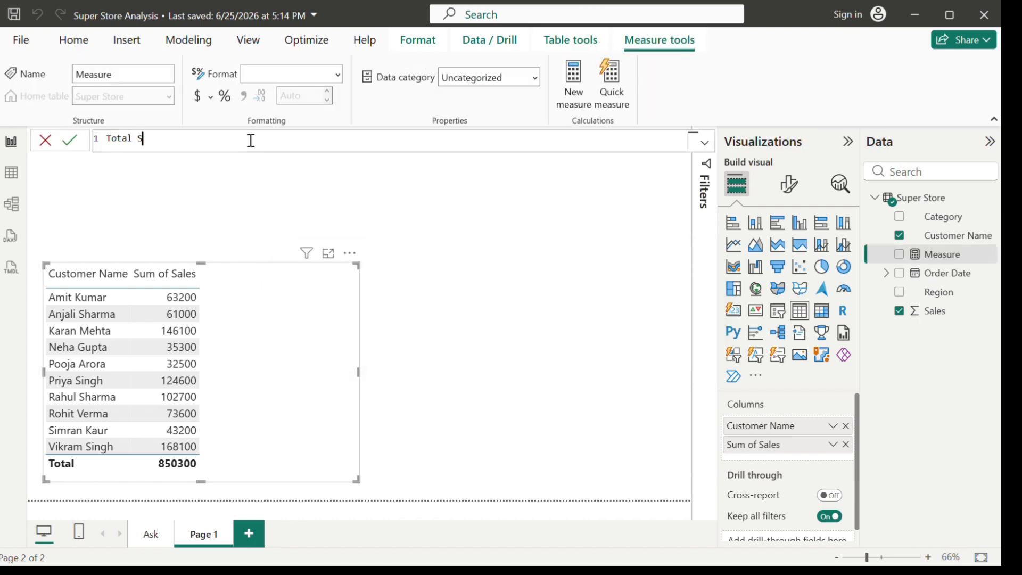
text(ales = Sum()
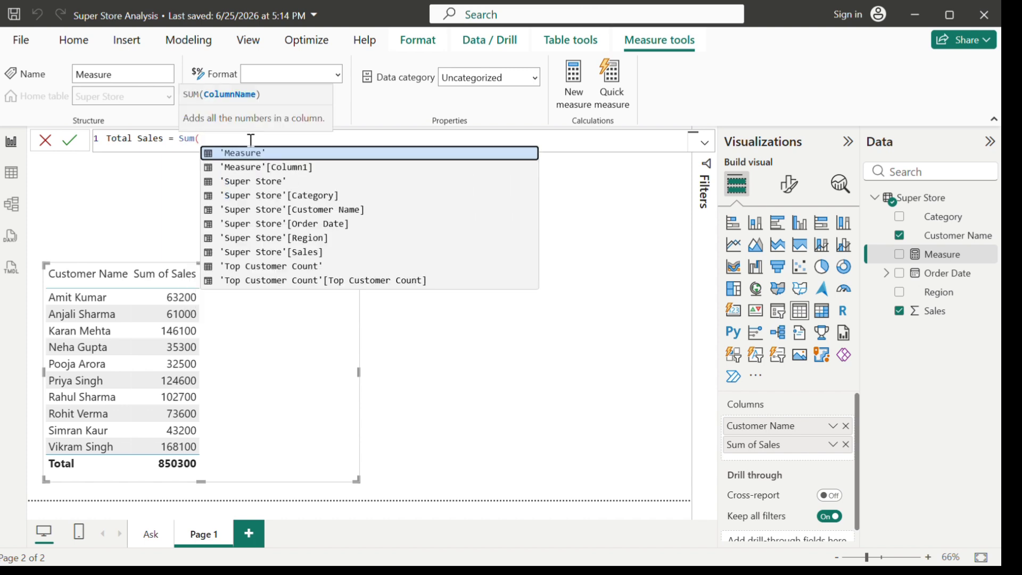
text('Super Store'[Sales]))
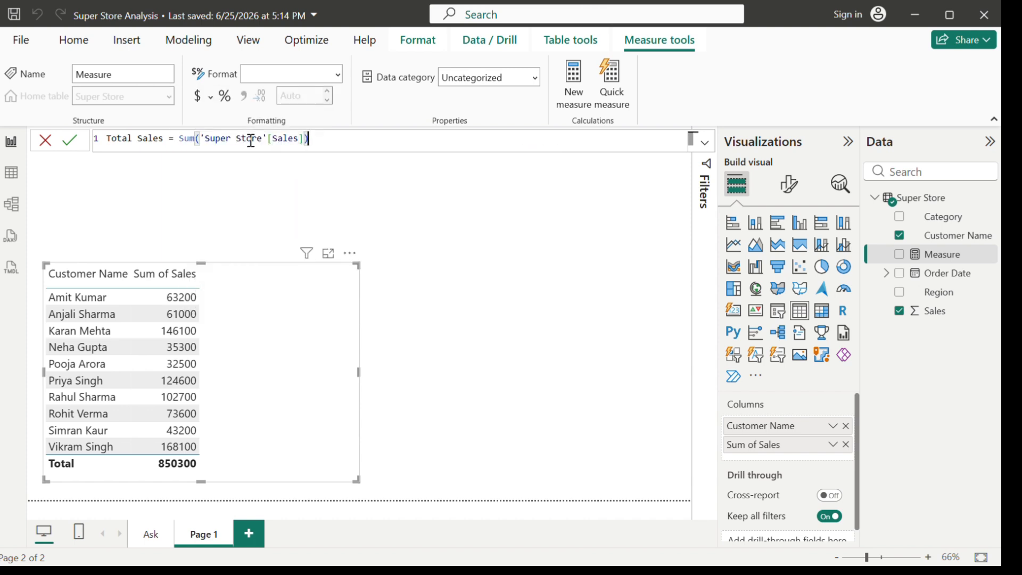
key(Return)
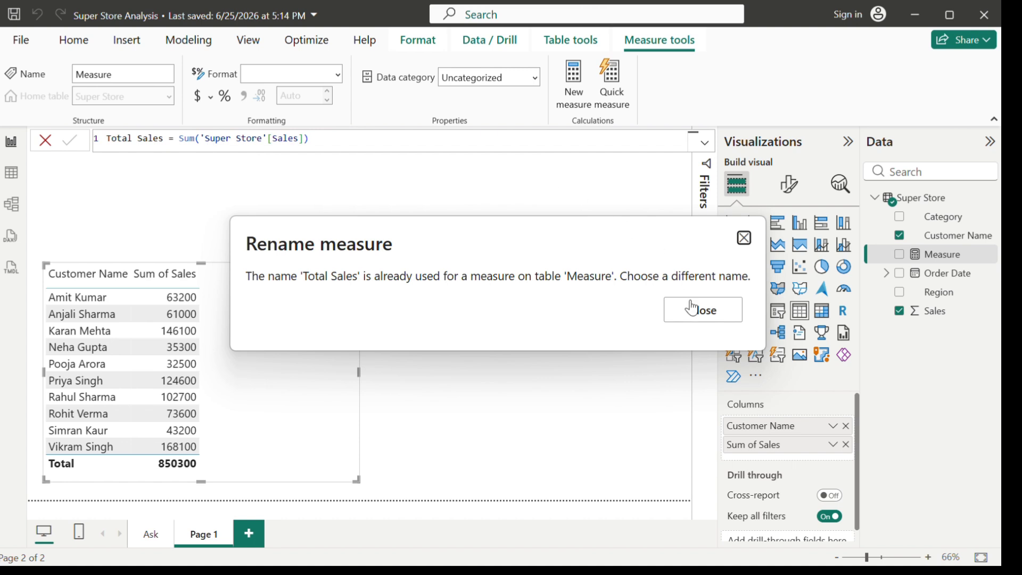
click(677, 316)
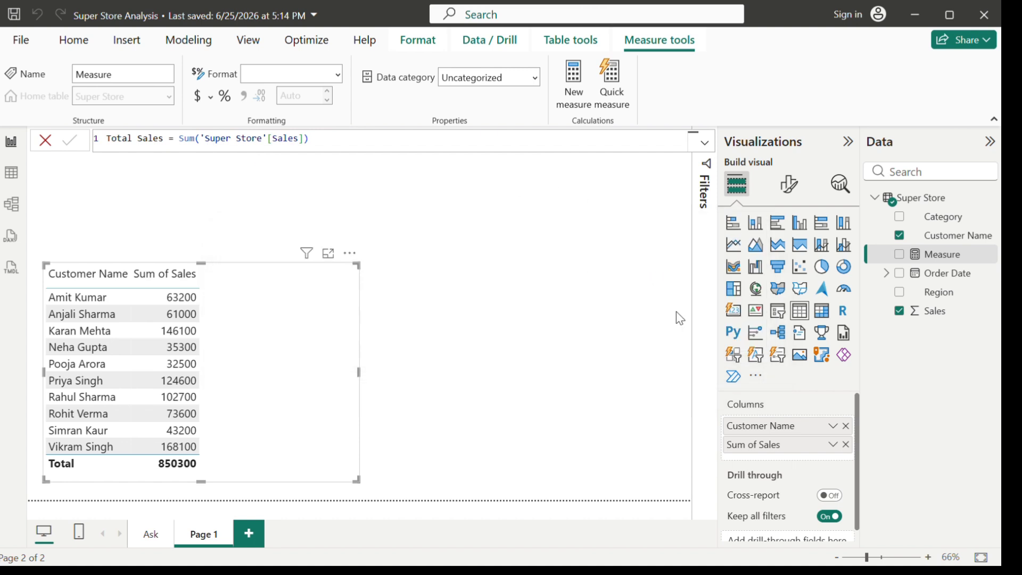
Change the measure's name in the formula to Total_Sales and commit it
double_click(162, 138)
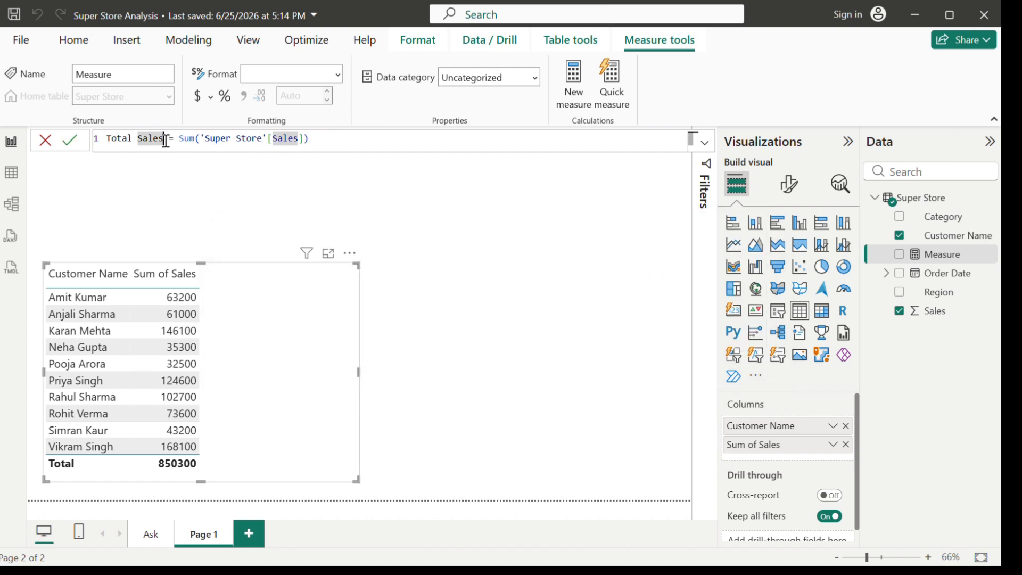
click(132, 139)
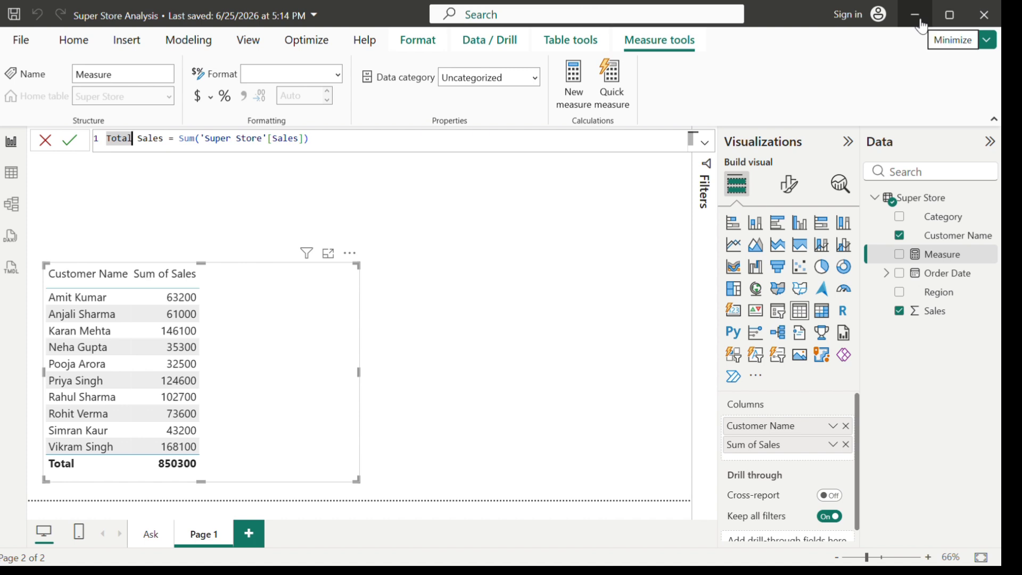
text(_)
key(Delete)
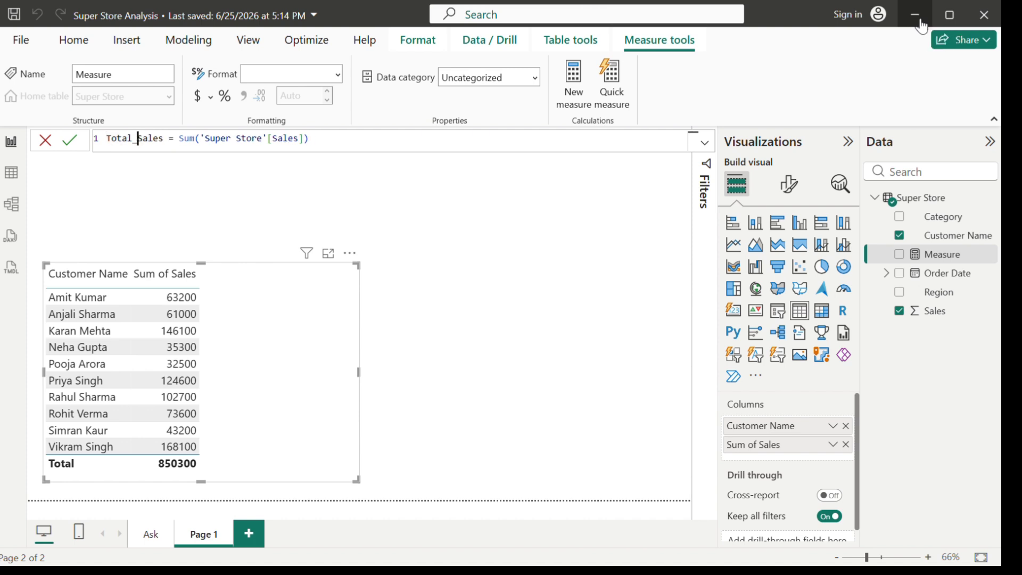
click(70, 140)
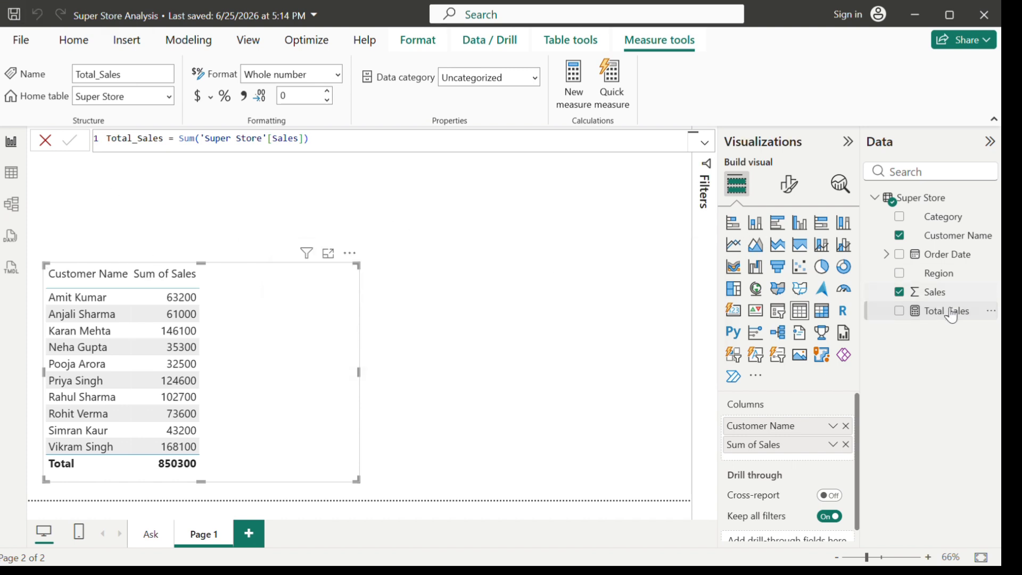
Replace the summed Sales column in the table with the Total_Sales measure and narrow the table to fit its two columns
drag(951, 315, 275, 327)
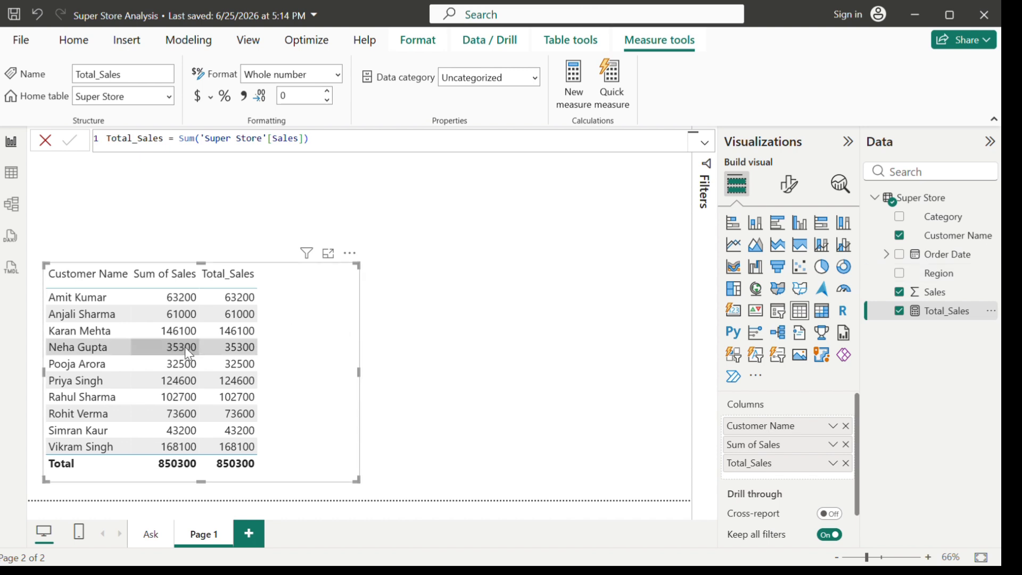
click(898, 293)
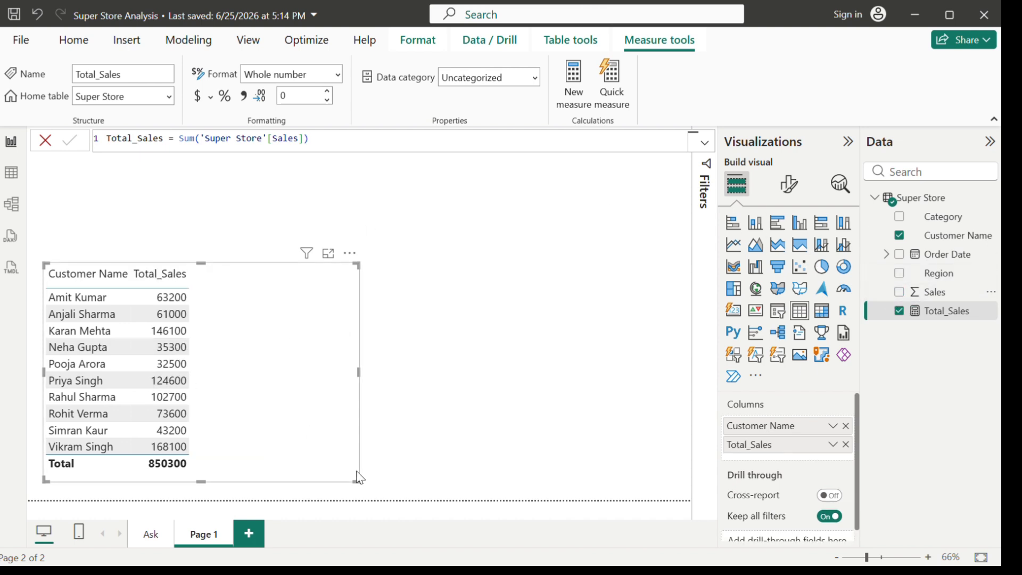
drag(359, 477, 234, 490)
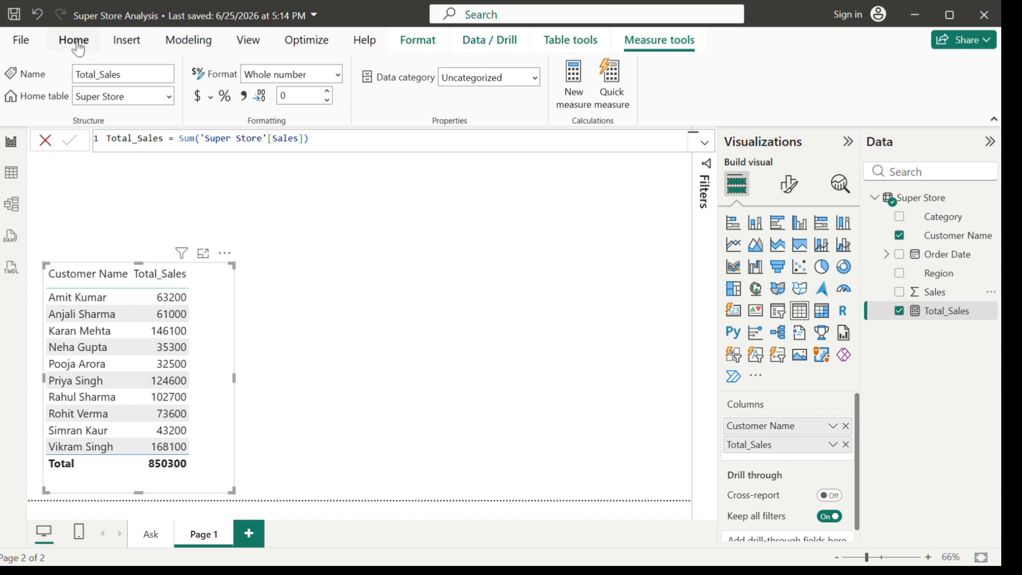
Start a new numeric range parameter
click(188, 41)
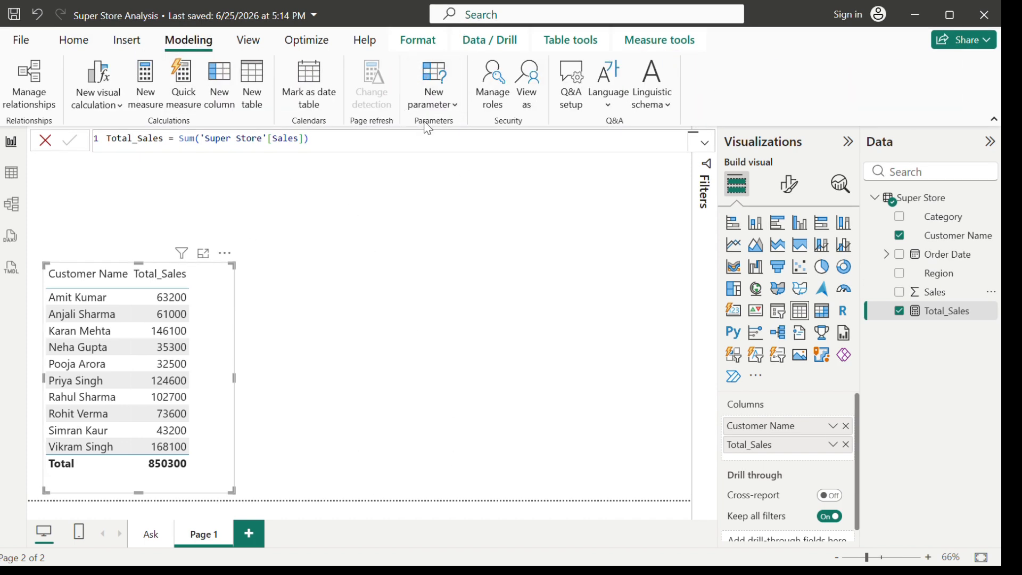
click(445, 114)
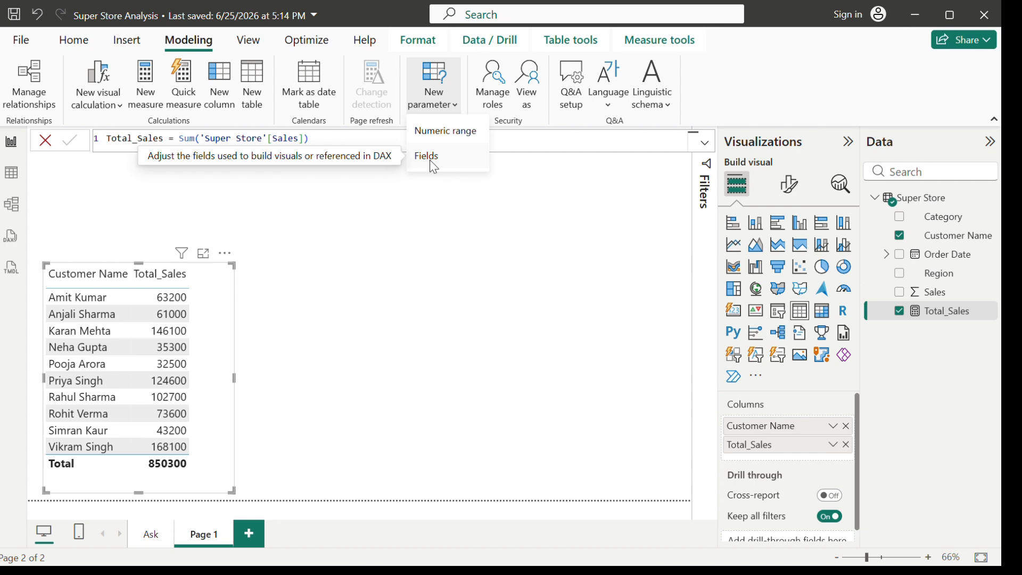
click(442, 134)
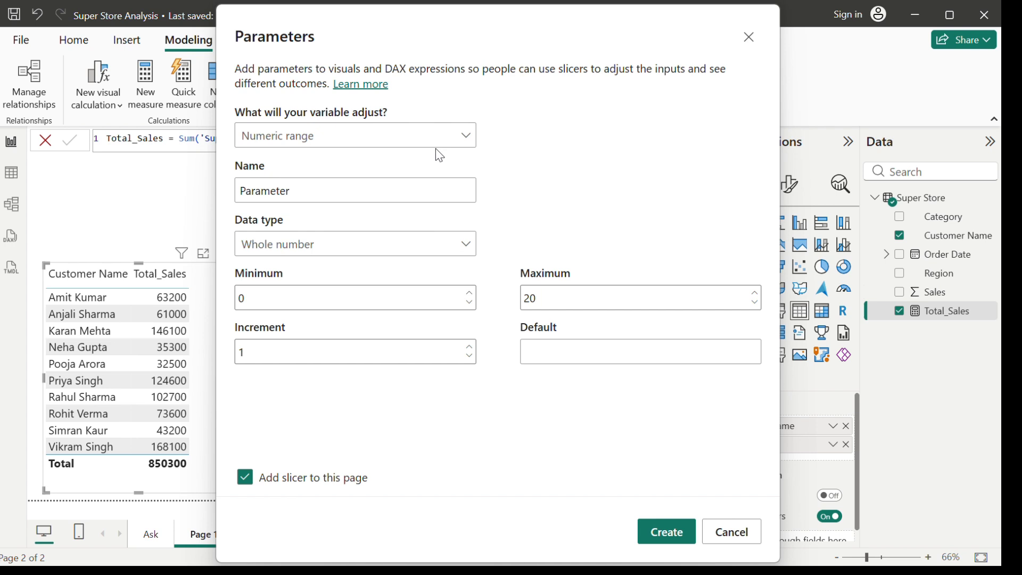
click(330, 141)
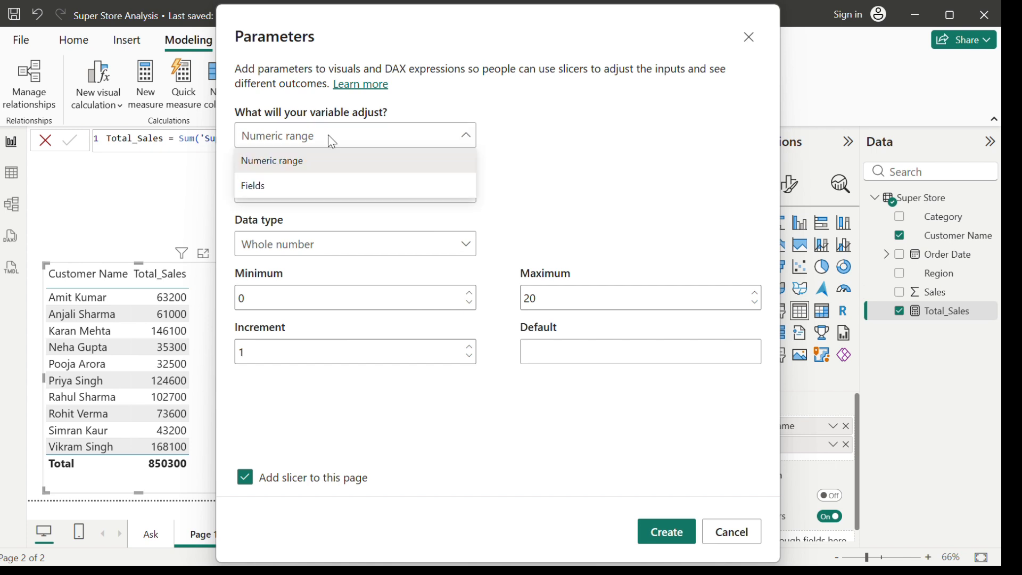
click(292, 186)
click(294, 141)
click(282, 164)
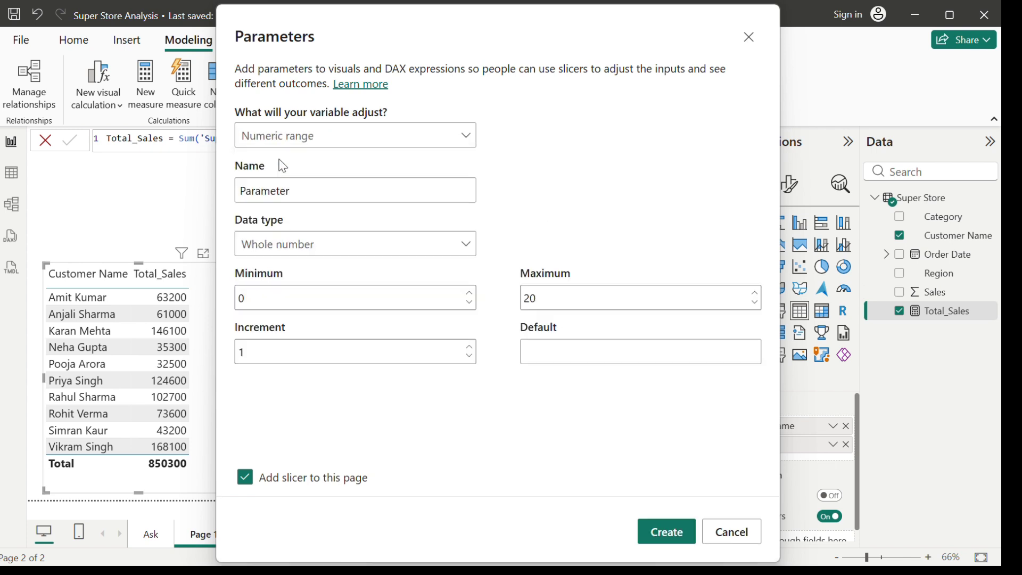
Name the parameter Top_N_Customers and keep its data type as Whole number
click(247, 190)
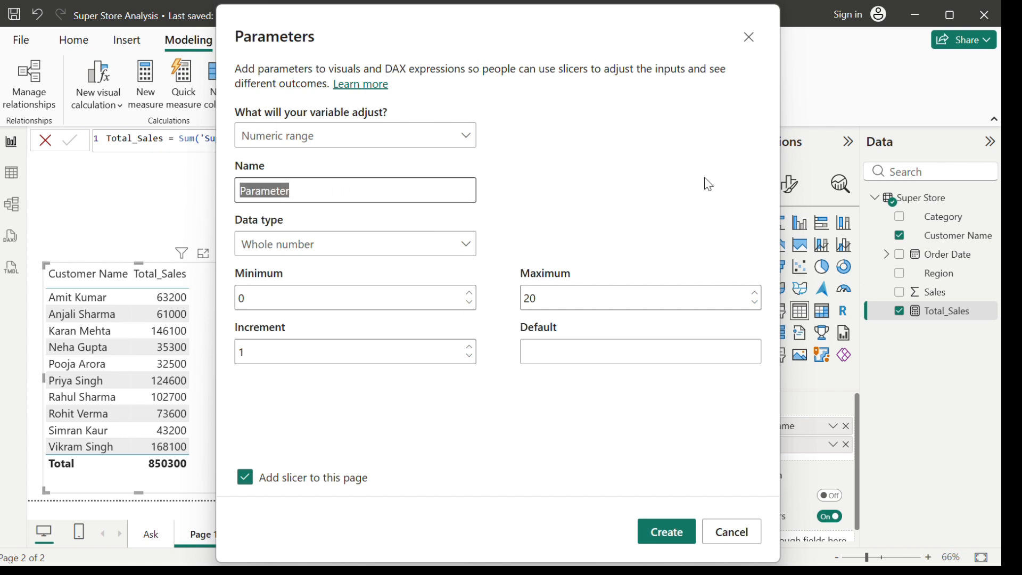
text(Top)
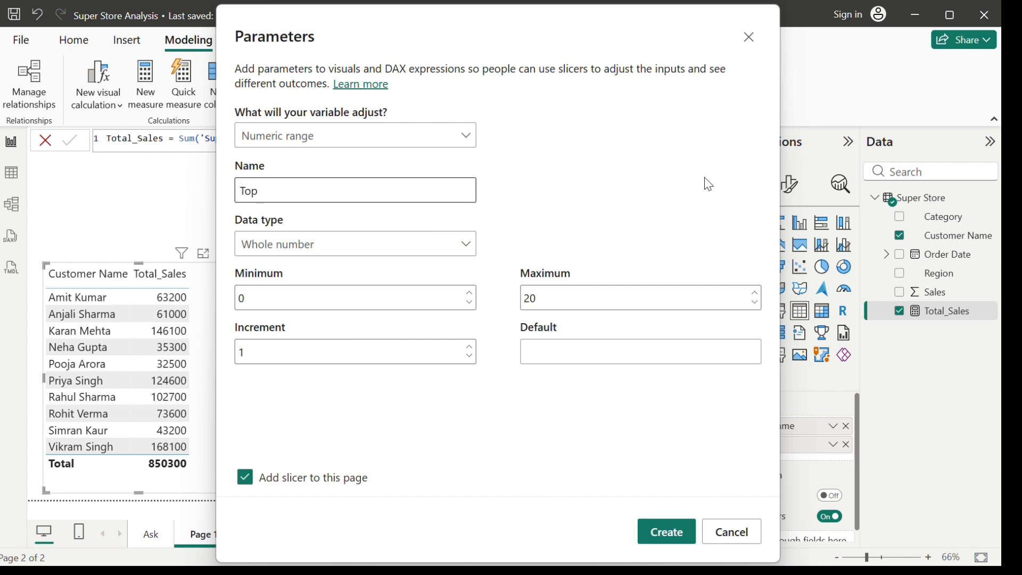
text(_N_CUs)
key(BackSpace)
key(BackSpace)
key(BackSpace)
text(ustomers)
click(358, 243)
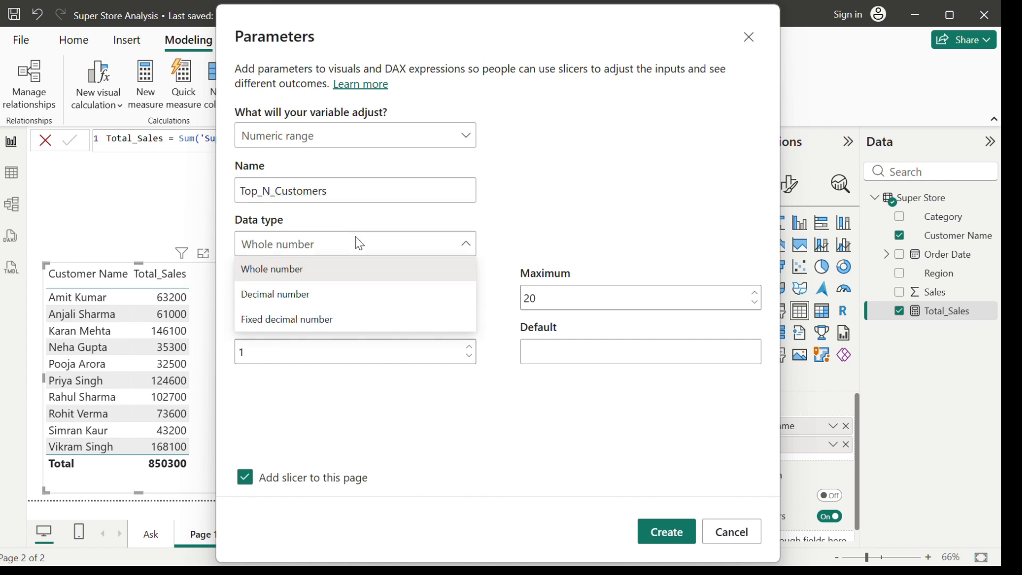
click(383, 244)
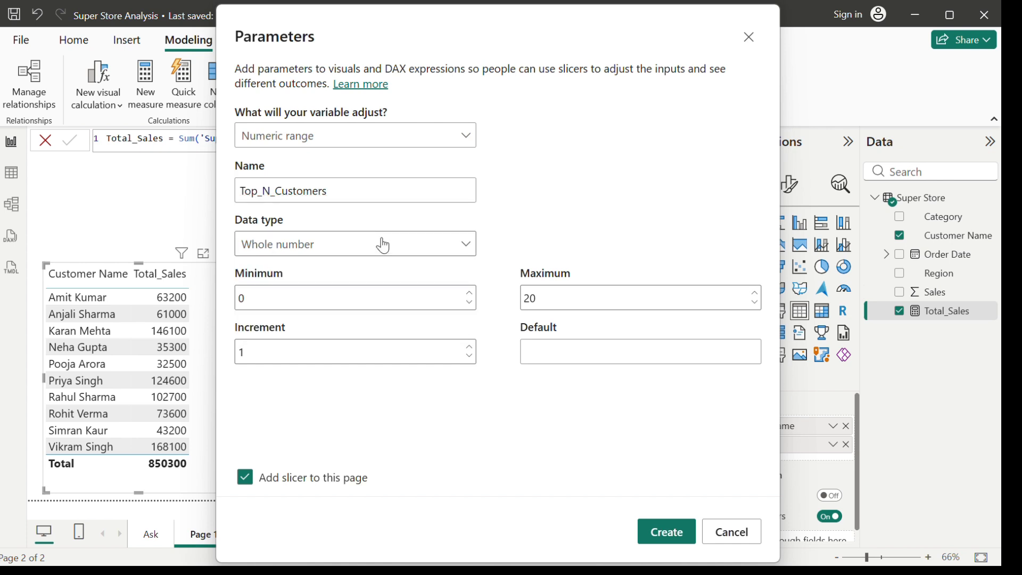
click(383, 244)
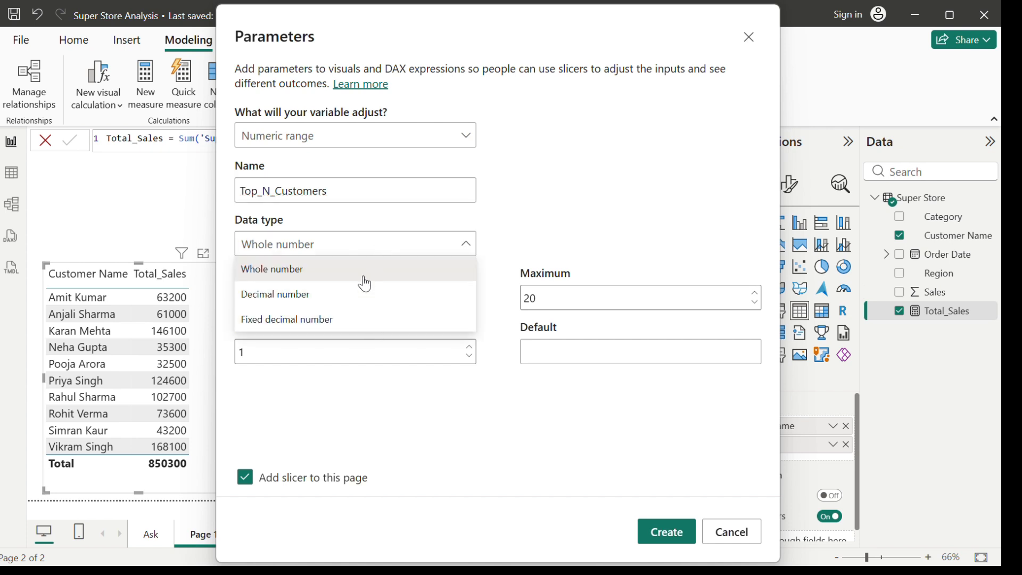
click(352, 243)
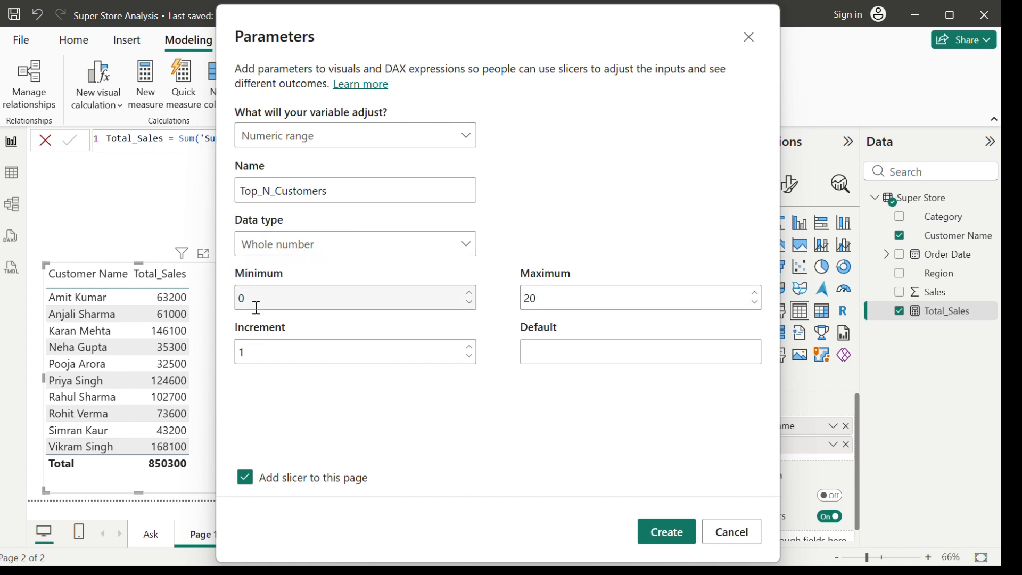
Give the parameter minimum 0, maximum 10, increment 1 and default 3, and create it with a slicer on this page
click(309, 299)
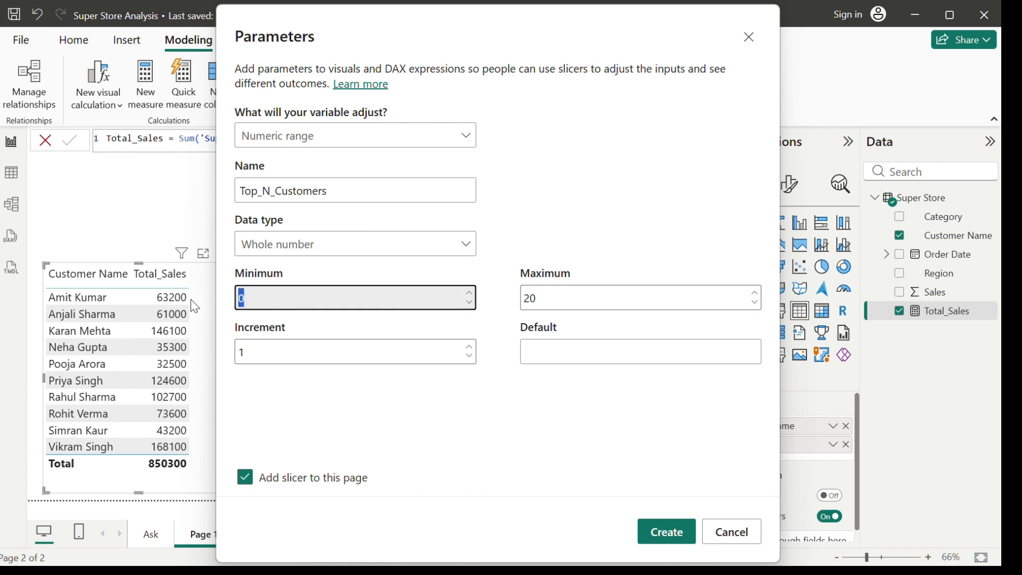
click(525, 298)
drag(525, 297, 549, 298)
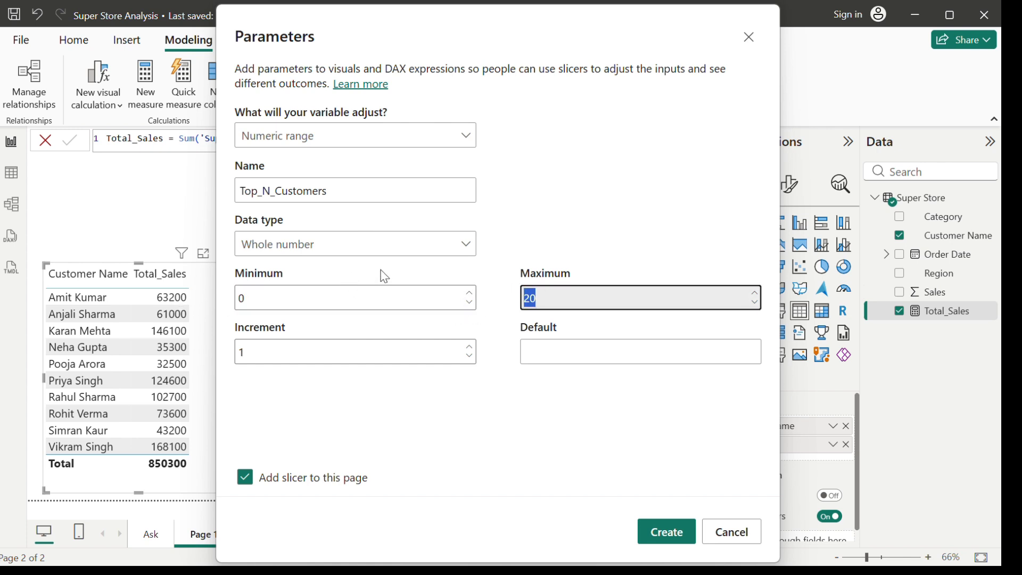
text(1)
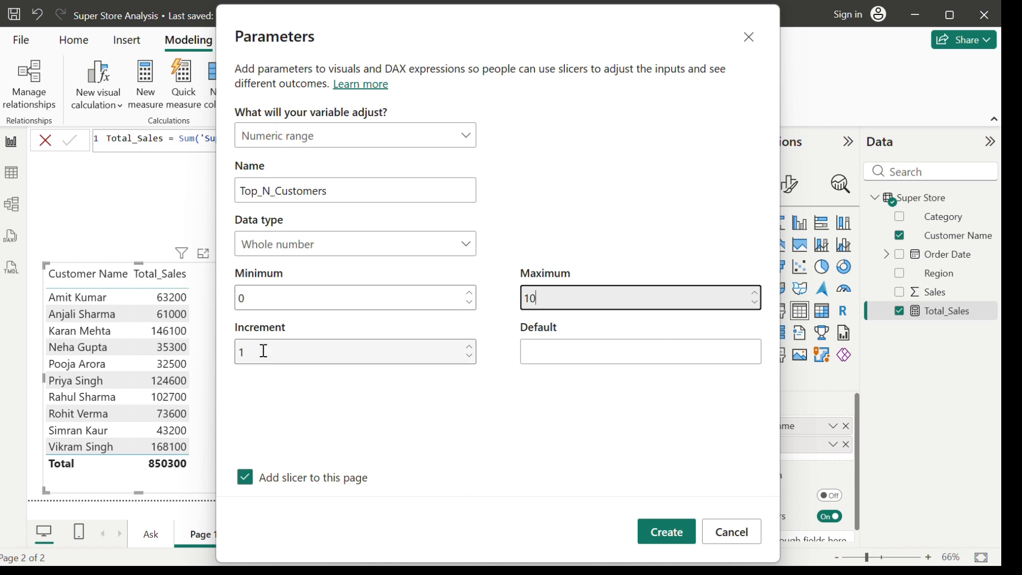
click(261, 350)
drag(261, 350, 238, 351)
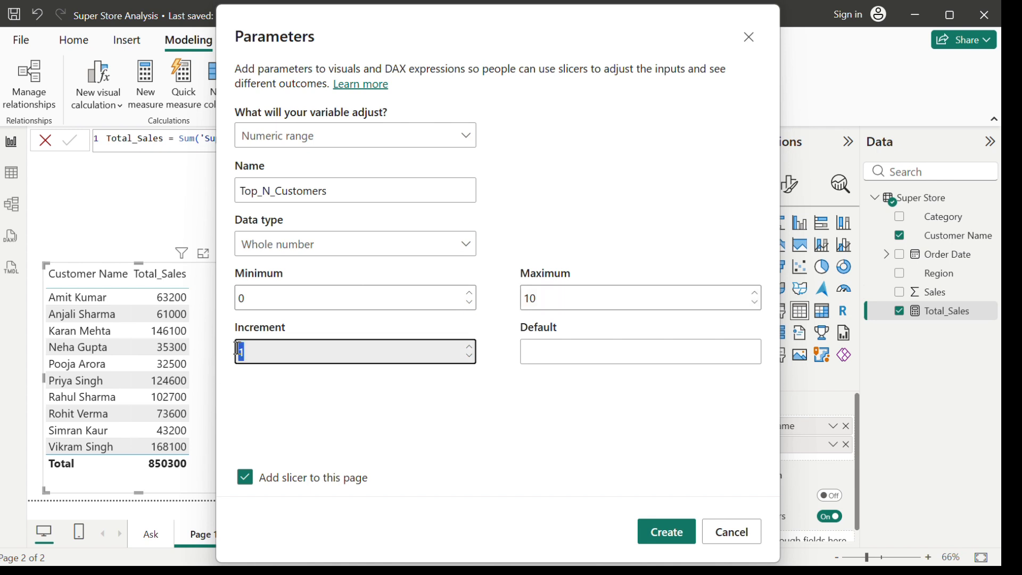
click(581, 350)
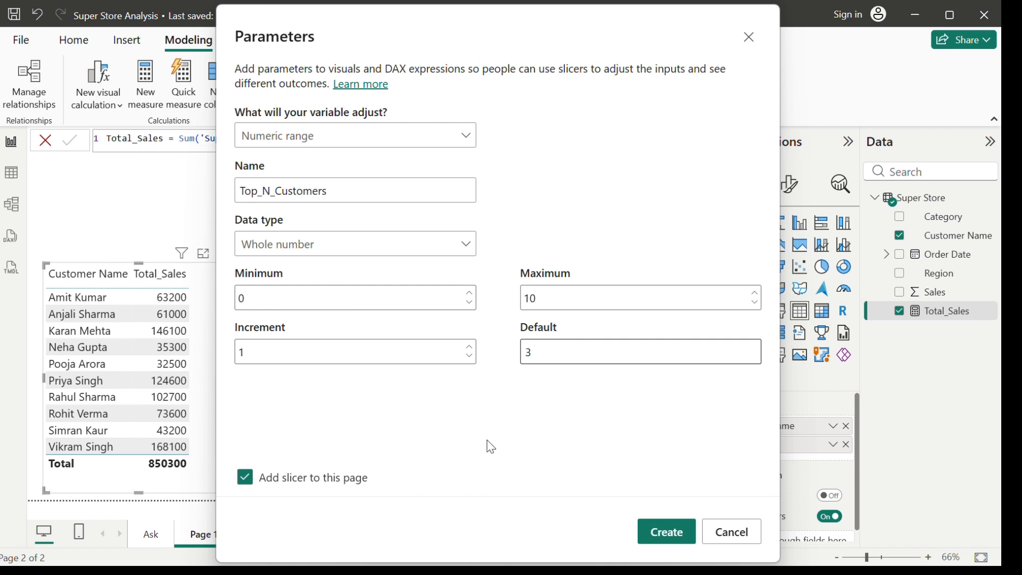
click(672, 534)
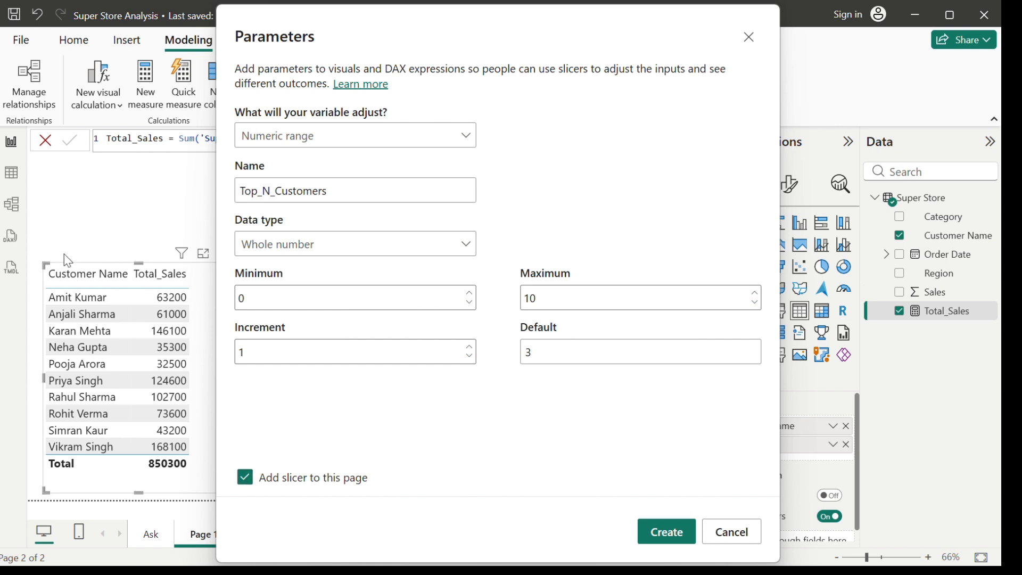
click(659, 542)
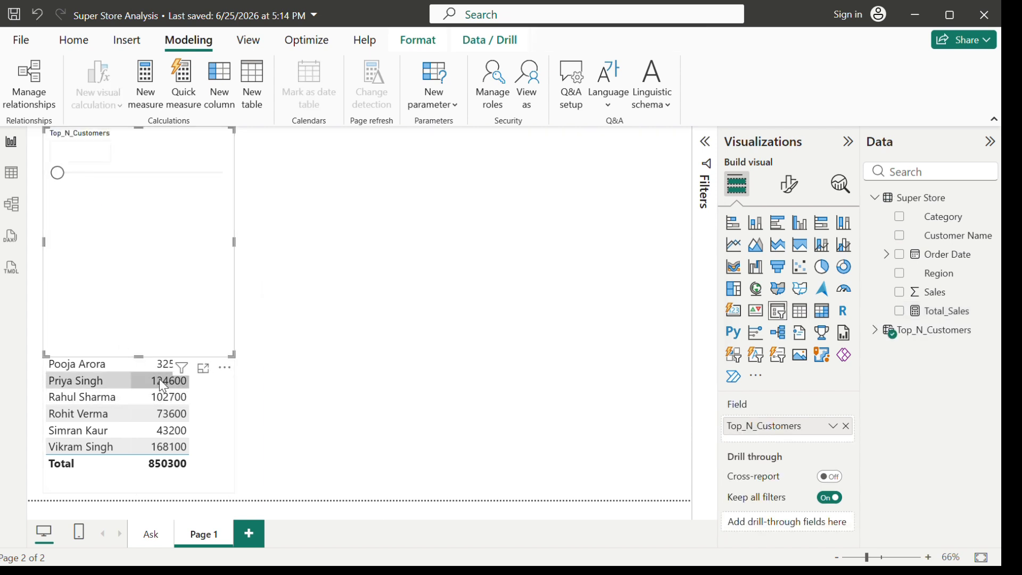
Shorten the Top_N_Customers slicer to fit above the customer table and set its values' font size to 18
drag(138, 354, 139, 201)
drag(109, 142, 109, 158)
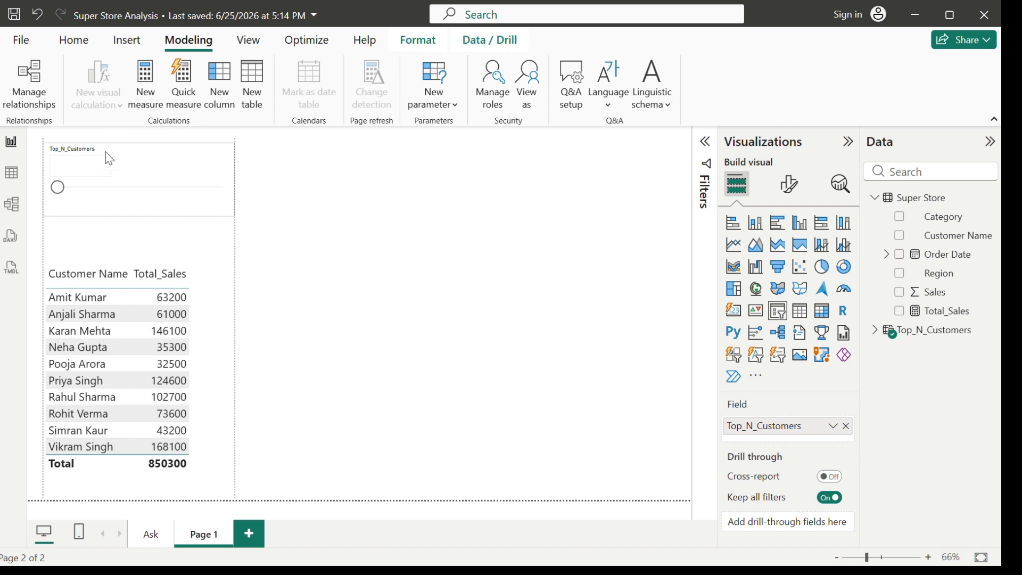
click(788, 184)
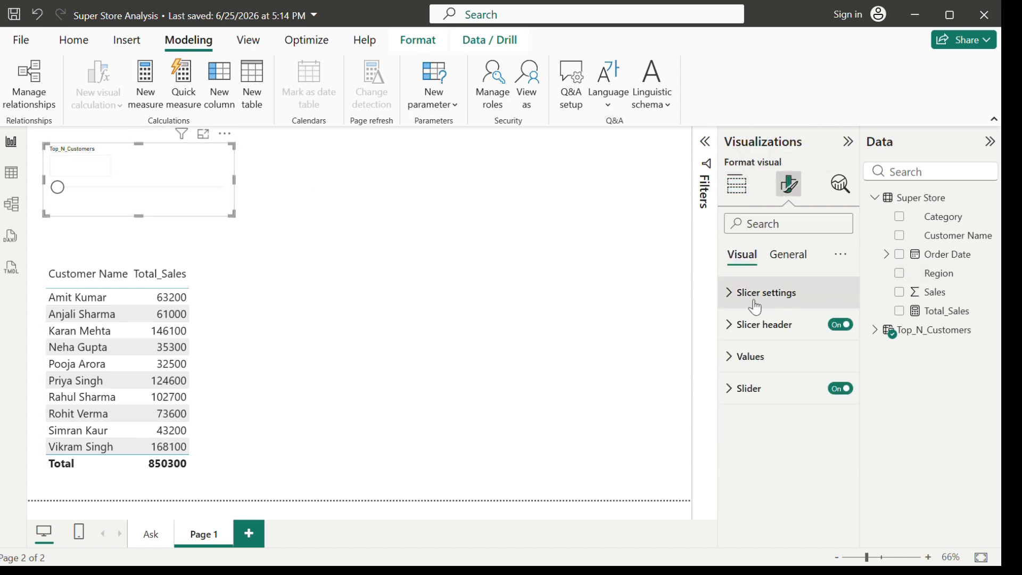
click(727, 356)
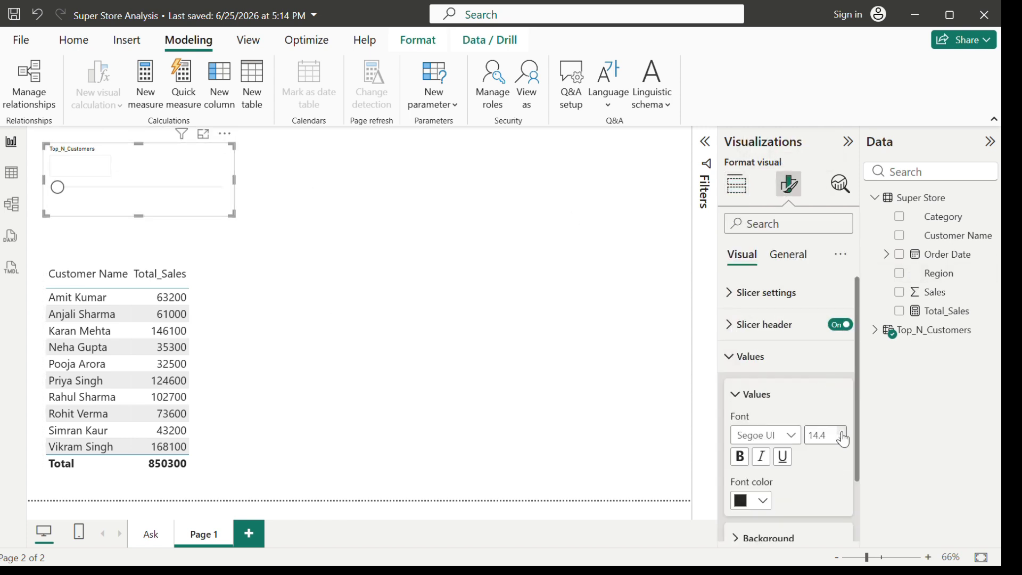
click(733, 324)
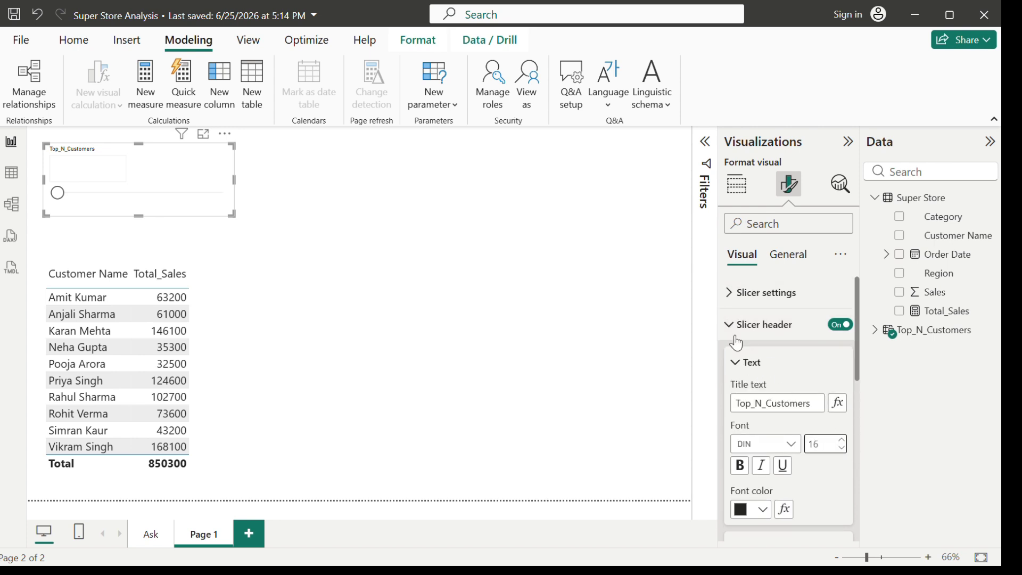
click(786, 255)
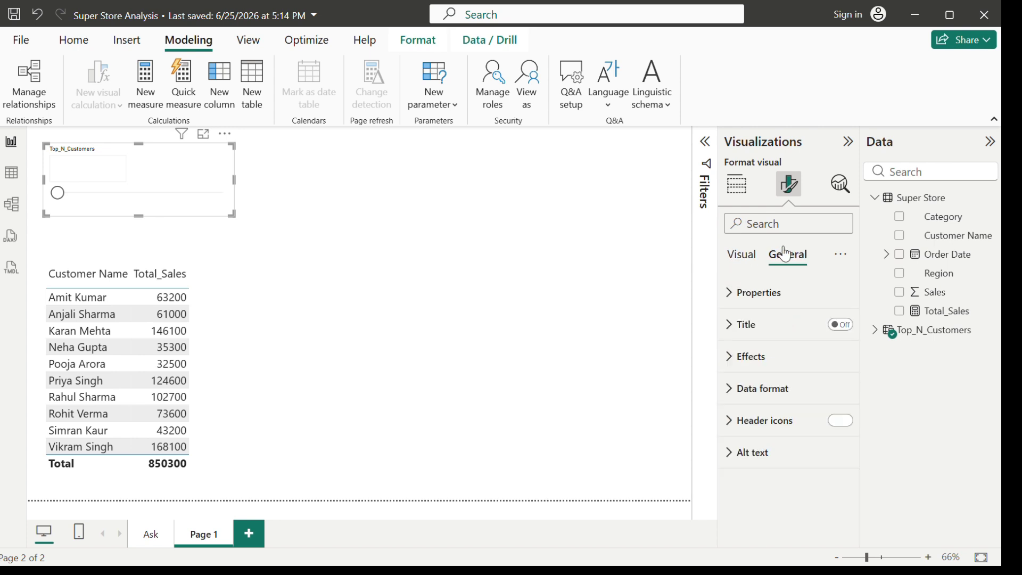
click(731, 325)
click(741, 256)
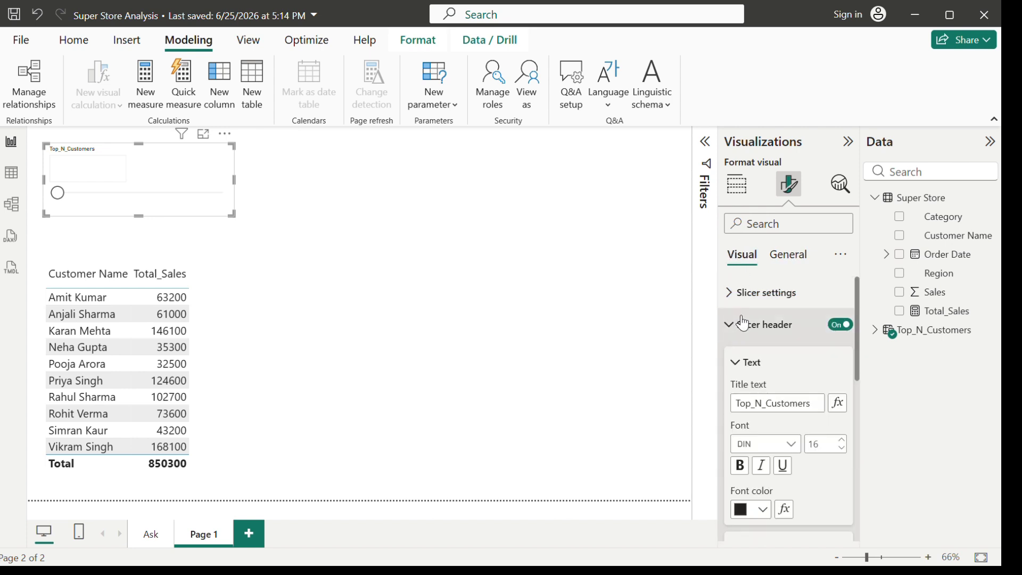
click(727, 325)
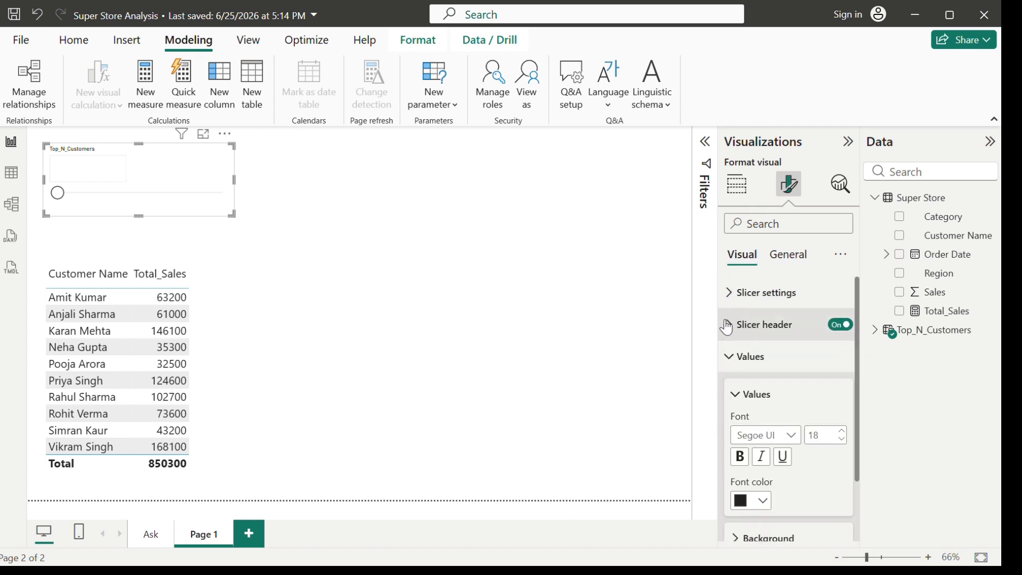
click(732, 357)
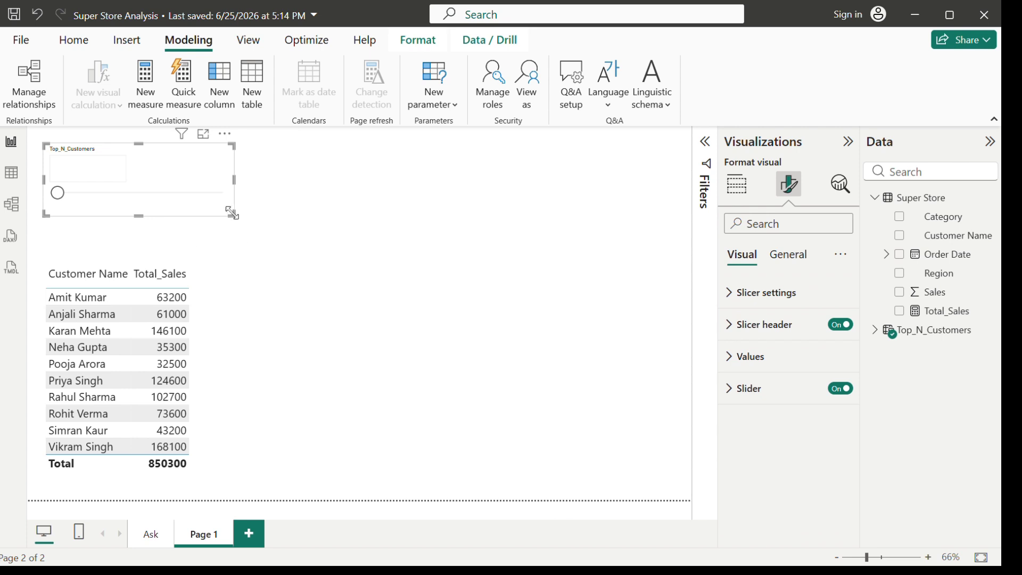
Enlarge the slicer slightly, shift it over the customer table and set its value to 5
drag(233, 212, 250, 237)
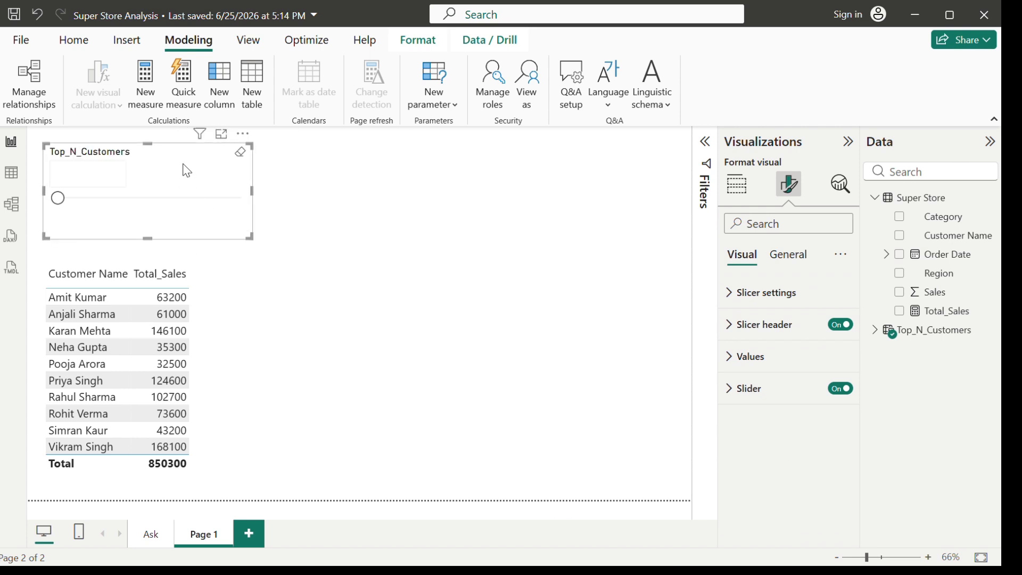
drag(186, 171, 177, 170)
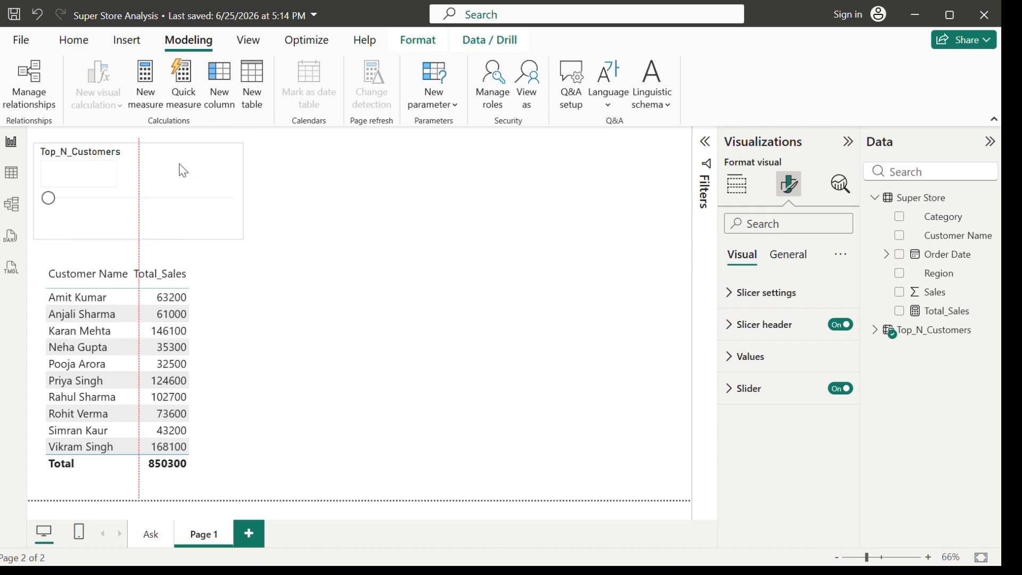
click(49, 199)
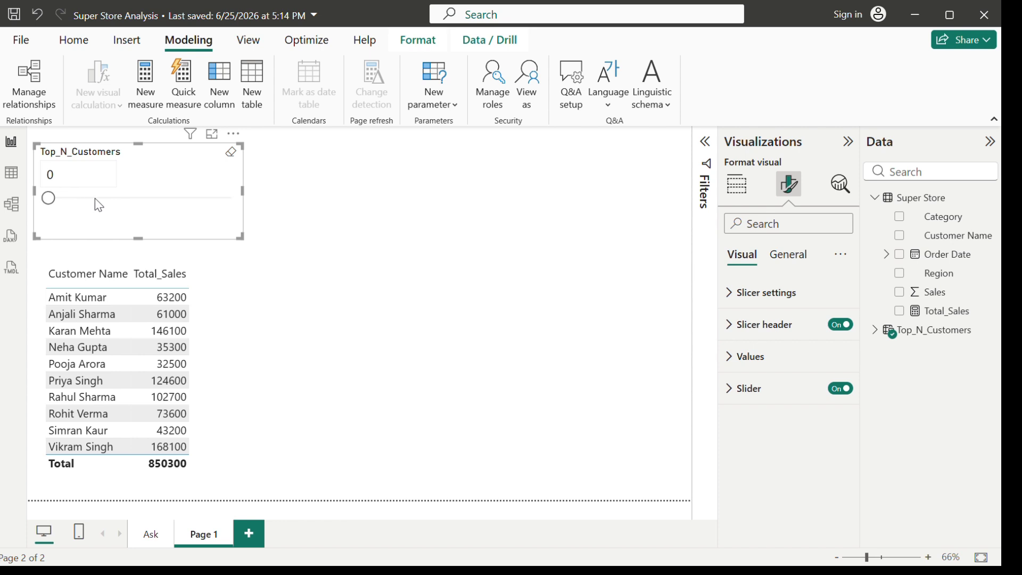
click(436, 239)
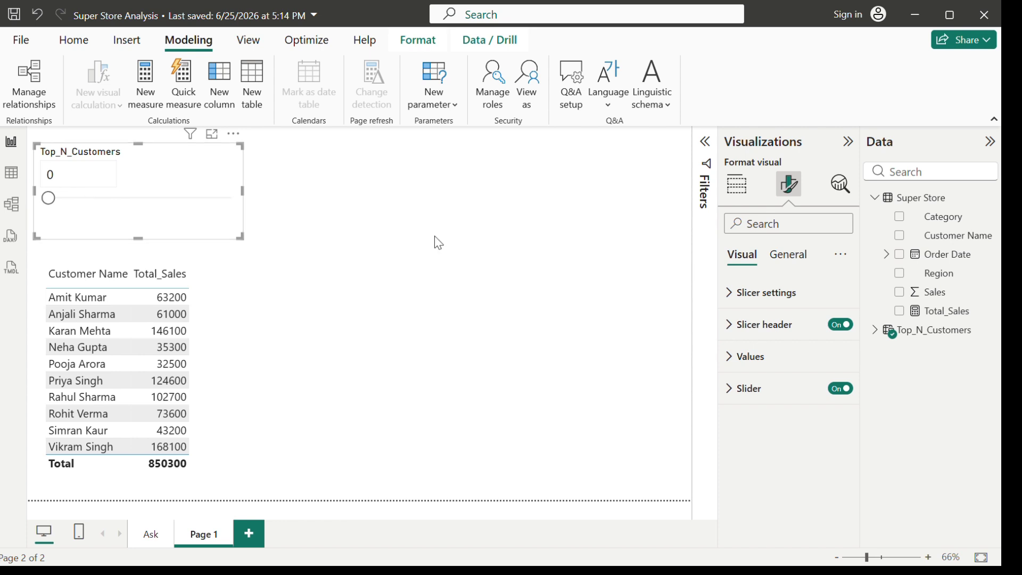
drag(48, 197, 146, 202)
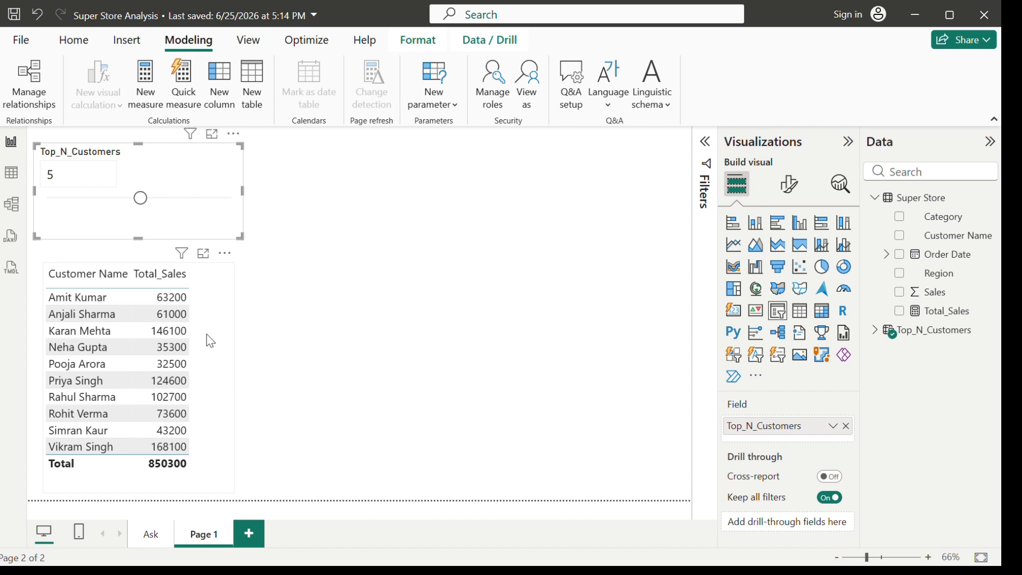
drag(61, 174, 33, 180)
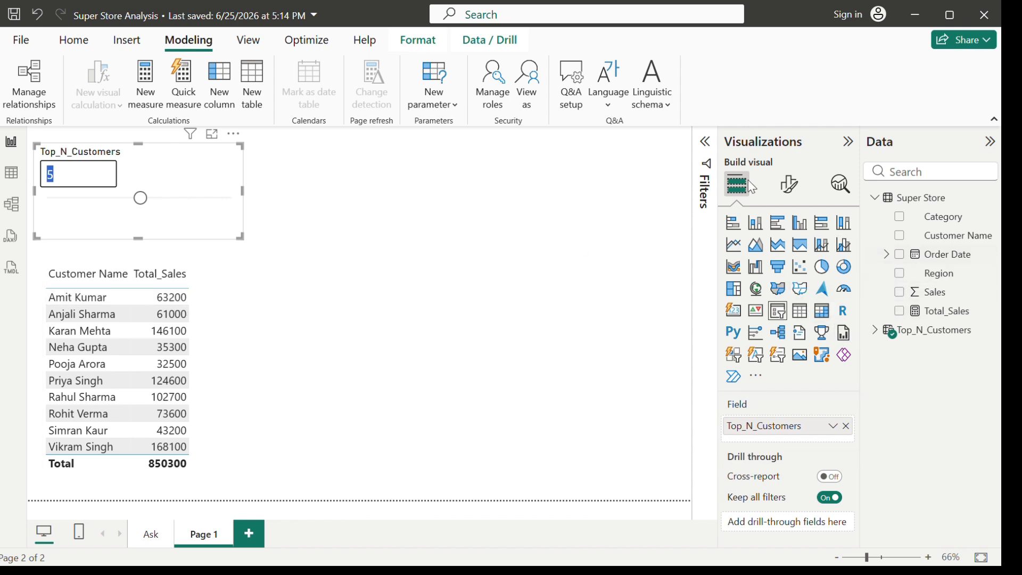
Start a new measure in the Super Store table and replace its default name with Customer_Rank
right_click(907, 230)
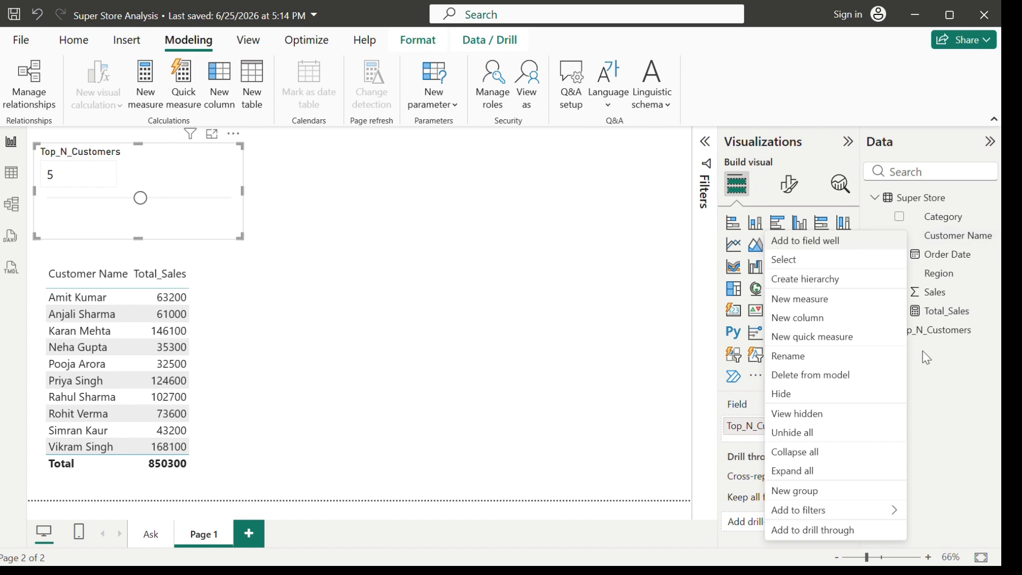
click(799, 300)
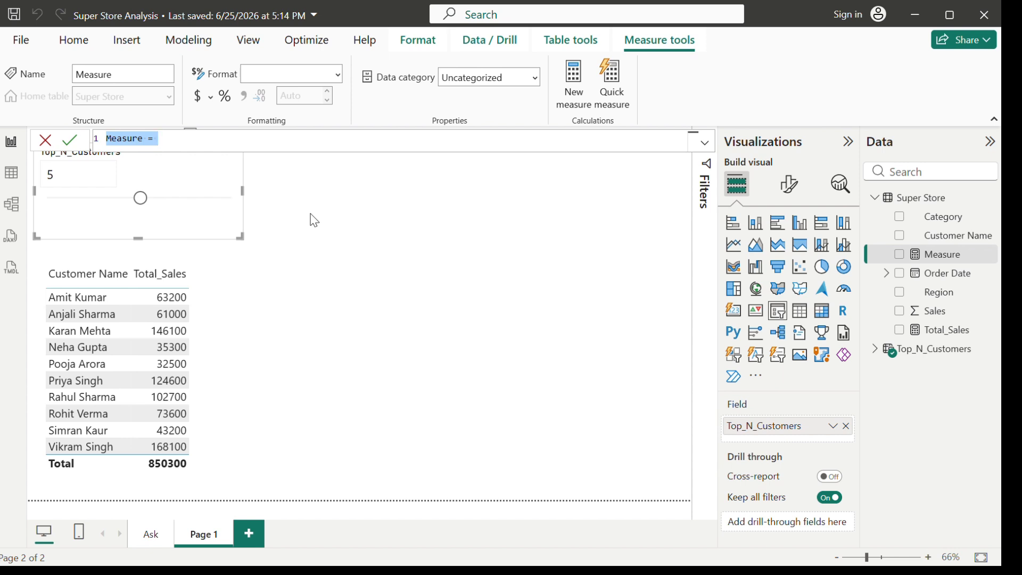
text(Ran)
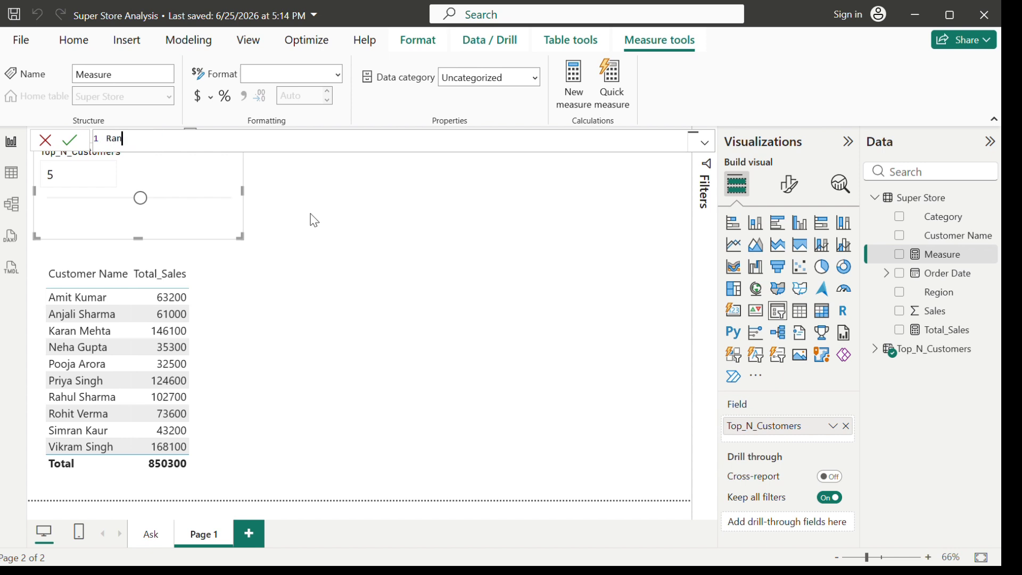
key(BackSpace)
key(BackSpace)
text(Ranki)
key(BackSpace)
key(BackSpace)
key(BackSpace)
key(BackSpace)
key(BackSpace)
text(Customer_R)
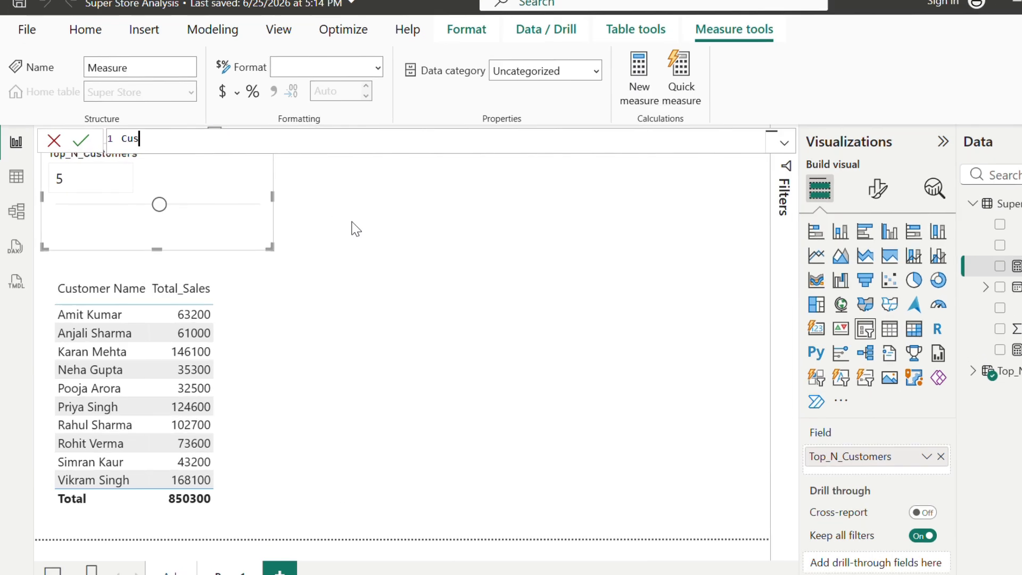
text(ank)
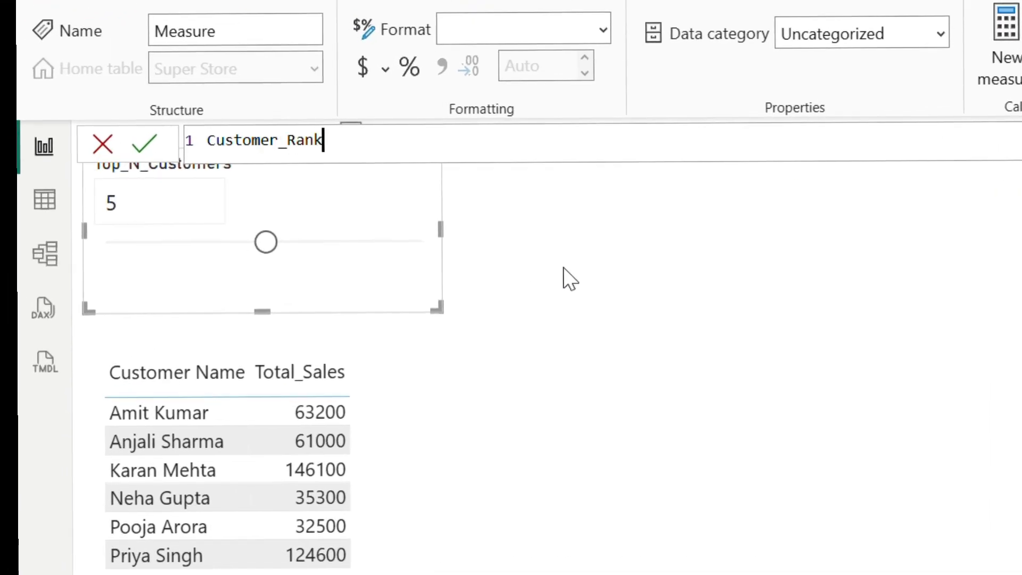
Extend the new measure's name to Customer_Ranking and start its formula with the RANKX function
text(ing = ran)
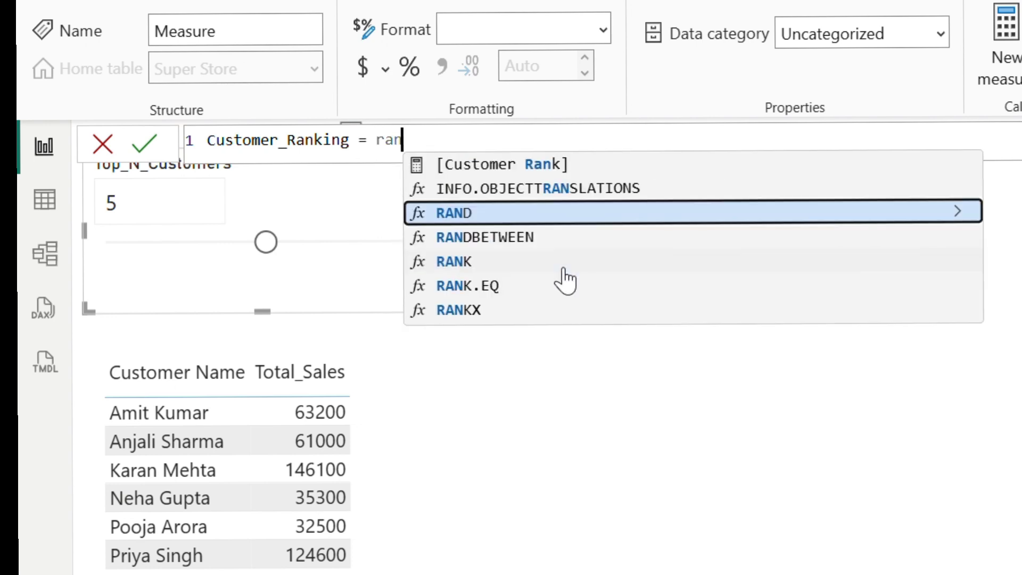
key(Down)
key(Down)
key(Down)
key(Down)
key(Tab)
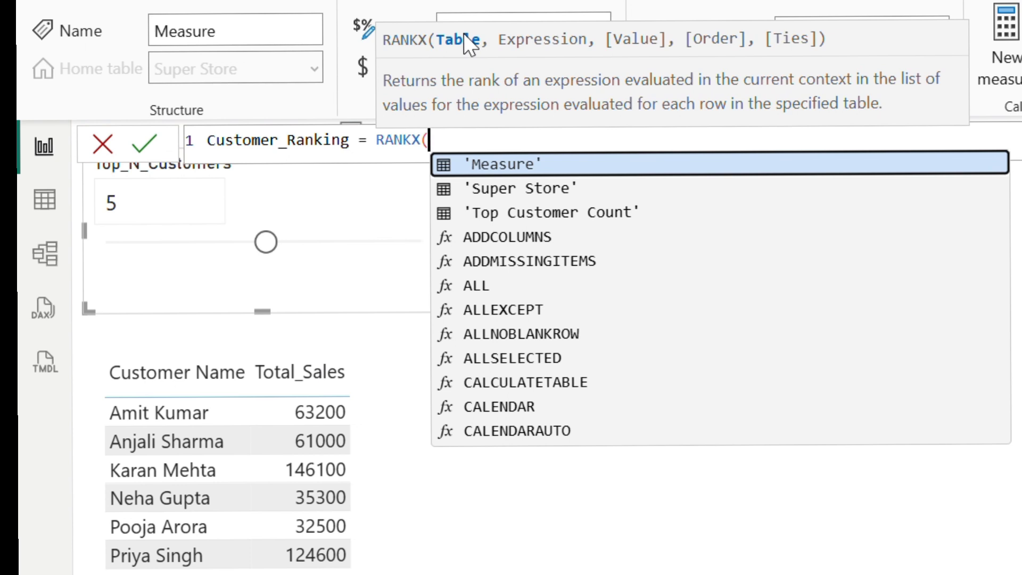
text(super)
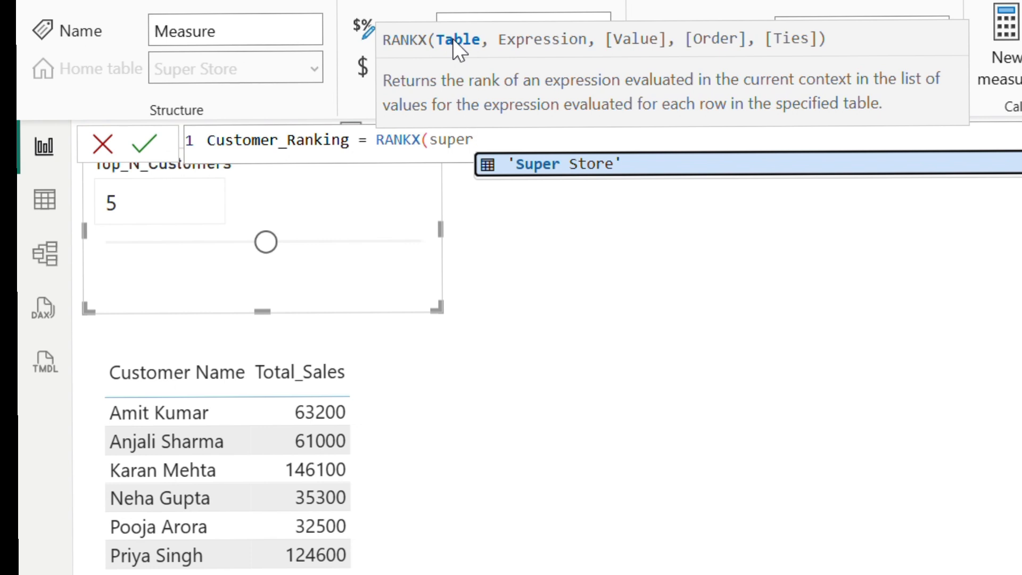
key(BackSpace)
key(BackSpace)
key(BackSpace)
key(BackSpace)
key(BackSpace)
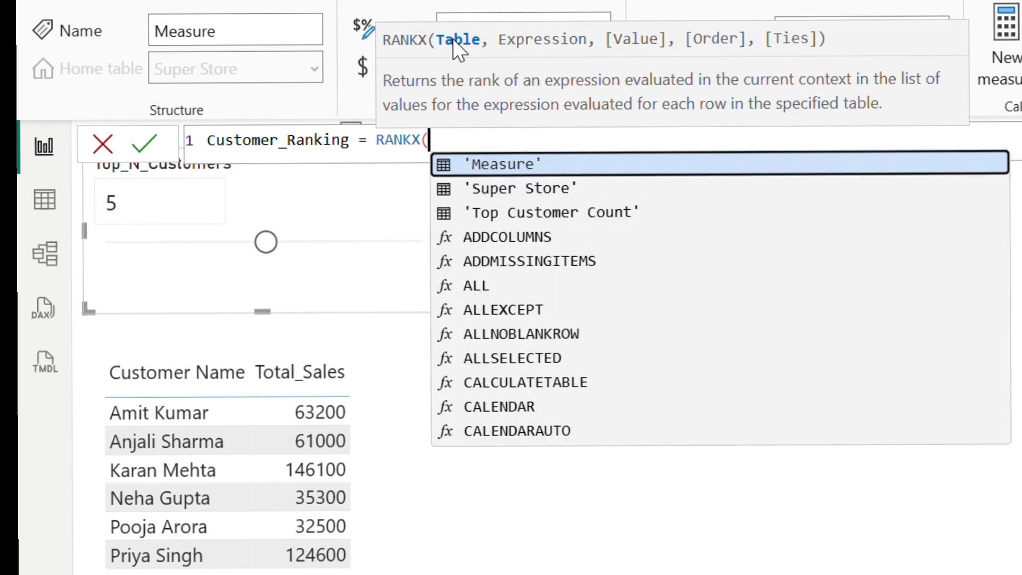
Set RANKX's table argument to ALL('Super Store'[Customer Name])
text(all(sup)
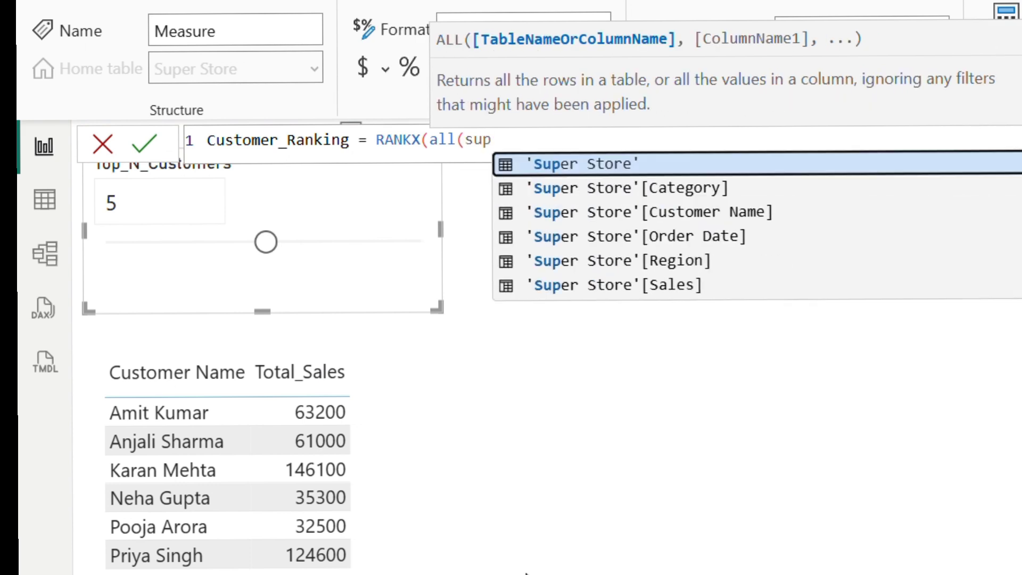
key(Down)
key(Down)
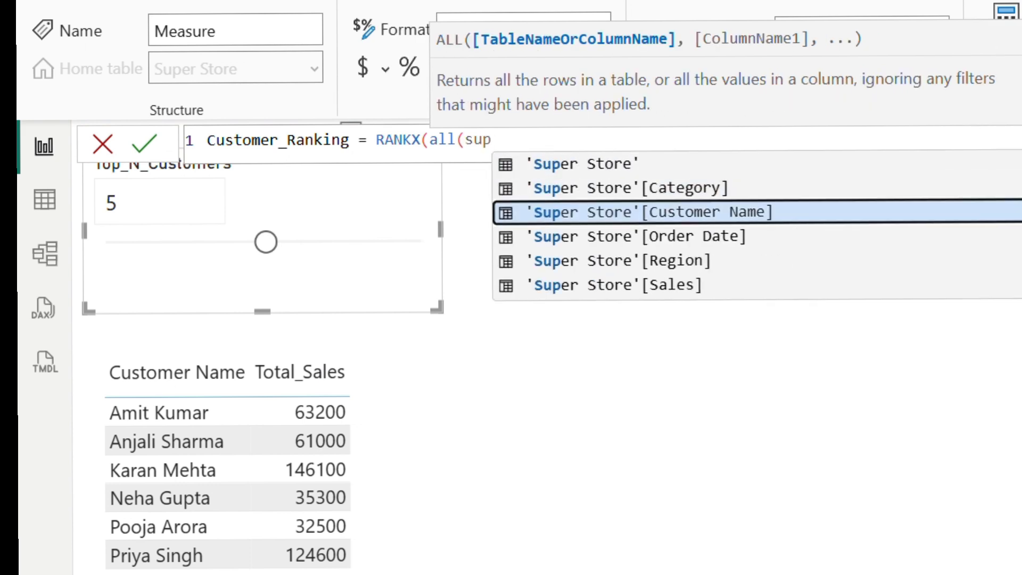
key(Tab)
text())
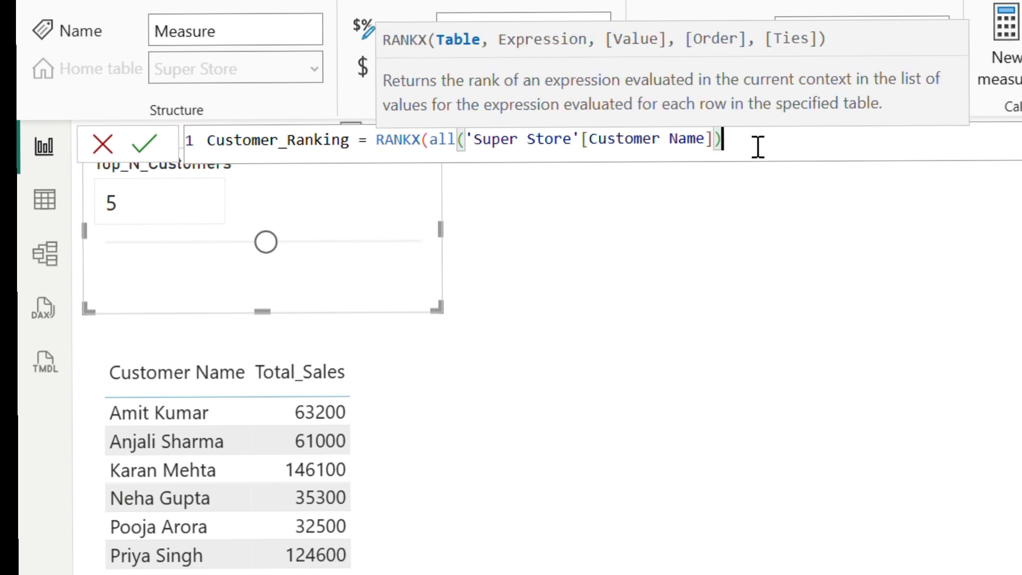
Use the [Total Sales] measure as RANKX's expression argument
text(,)
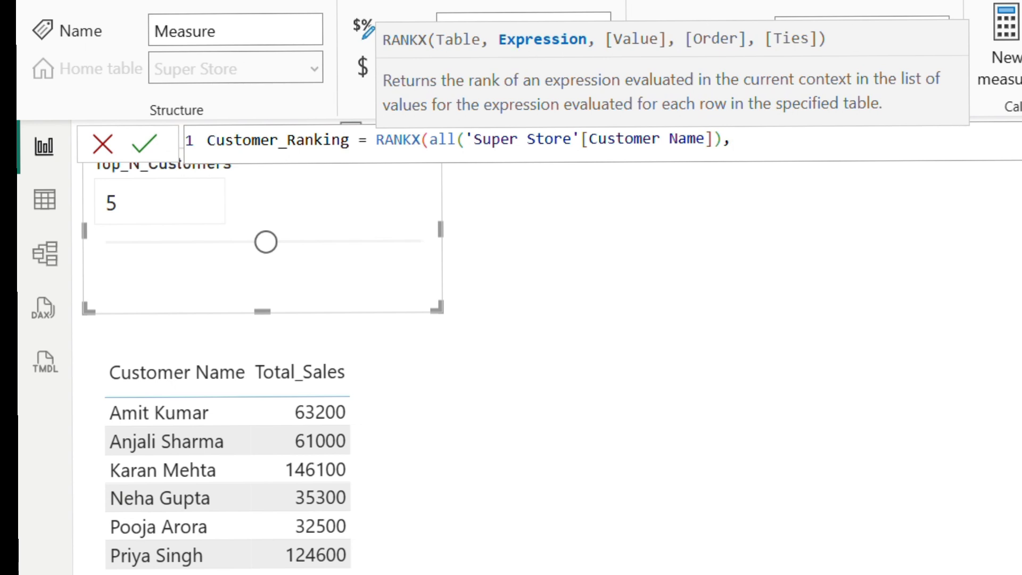
text(to)
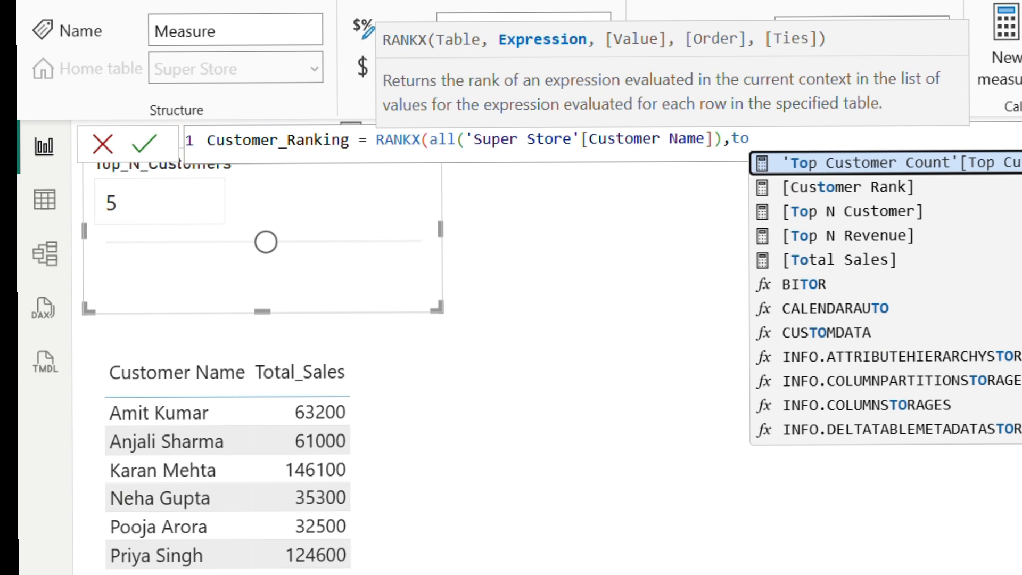
key(Down)
key(Down)
key(Down)
key(Down)
key(Tab)
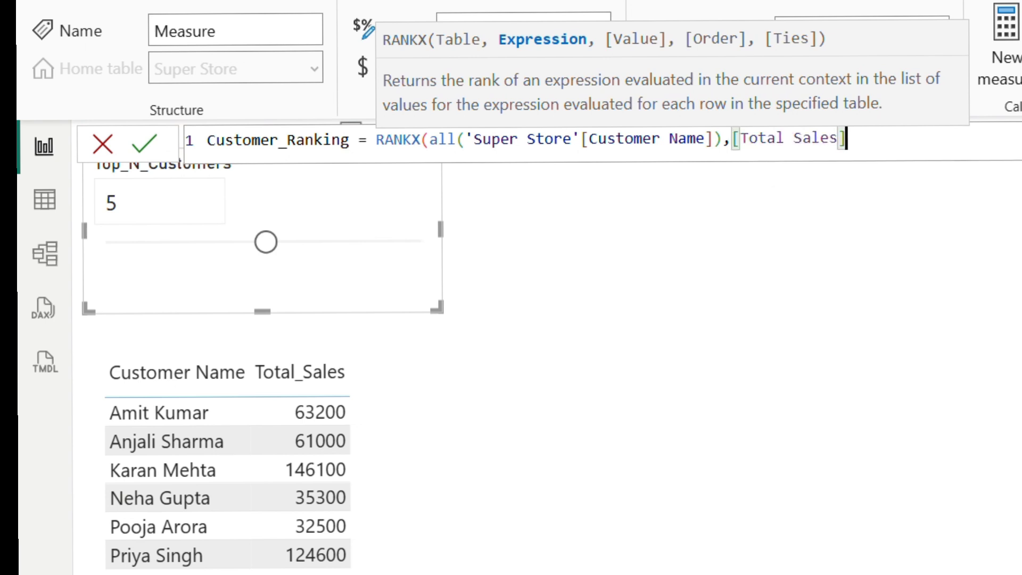
Skip RANKX's value argument, set the order to DESC, leave out the ties argument, and commit the Customer_Ranking measure
text(,)
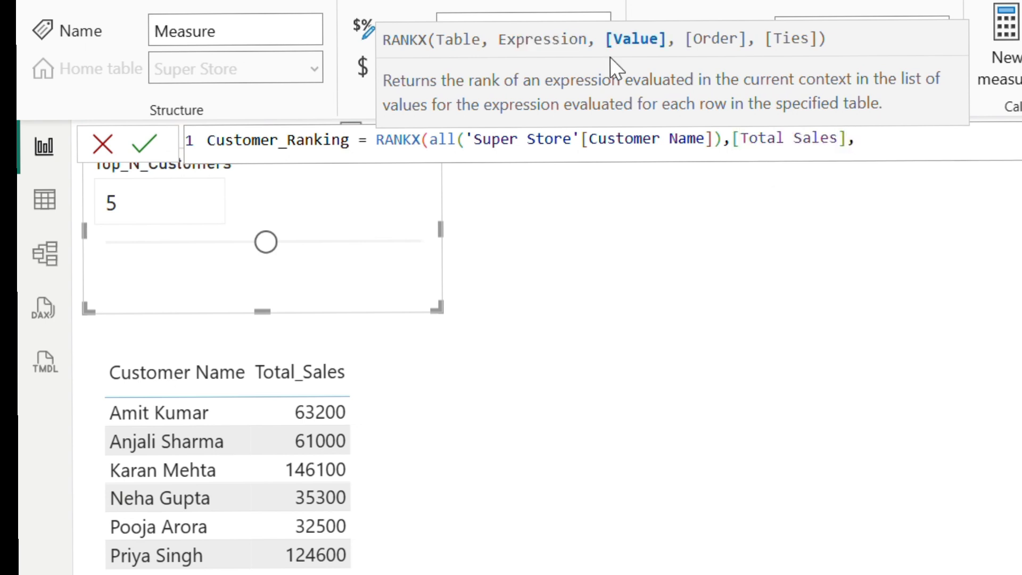
text(,)
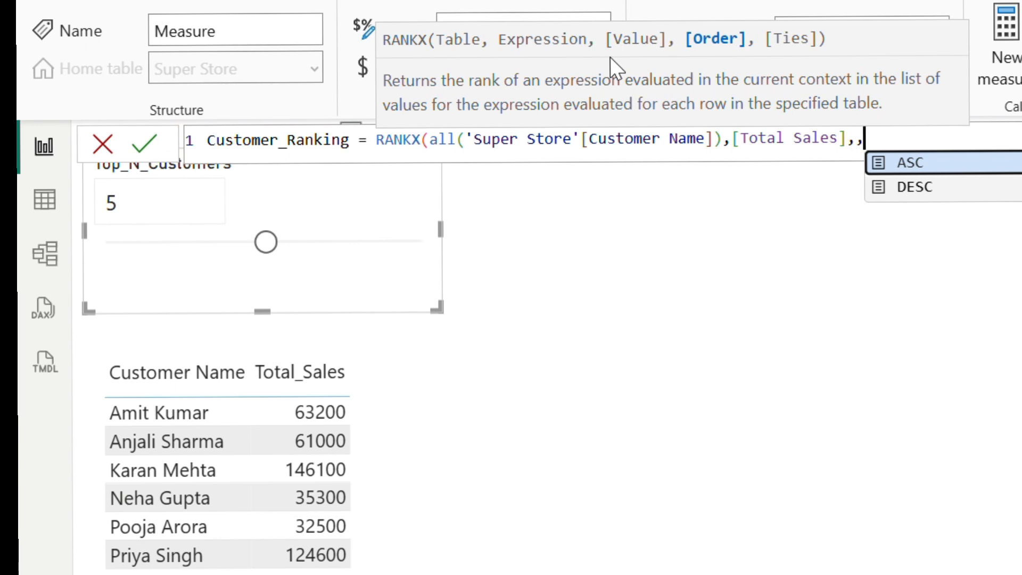
key(Down)
key(Tab)
text(,)
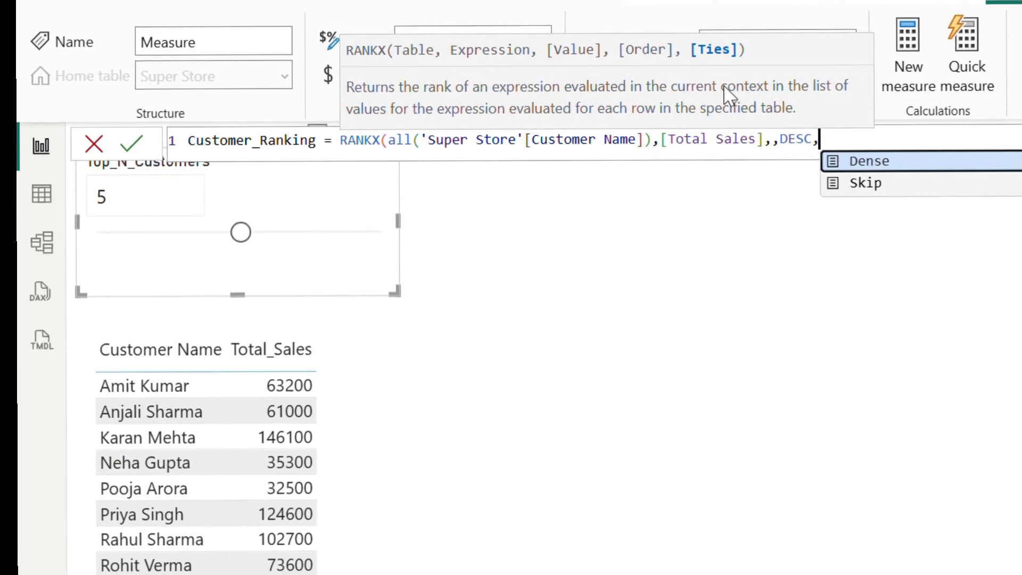
key(BackSpace)
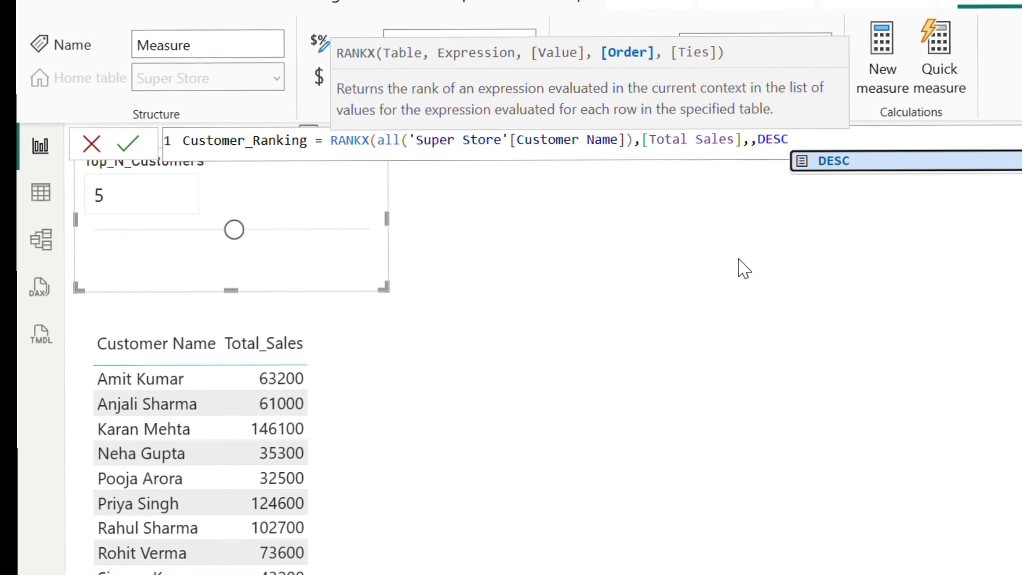
text(,)
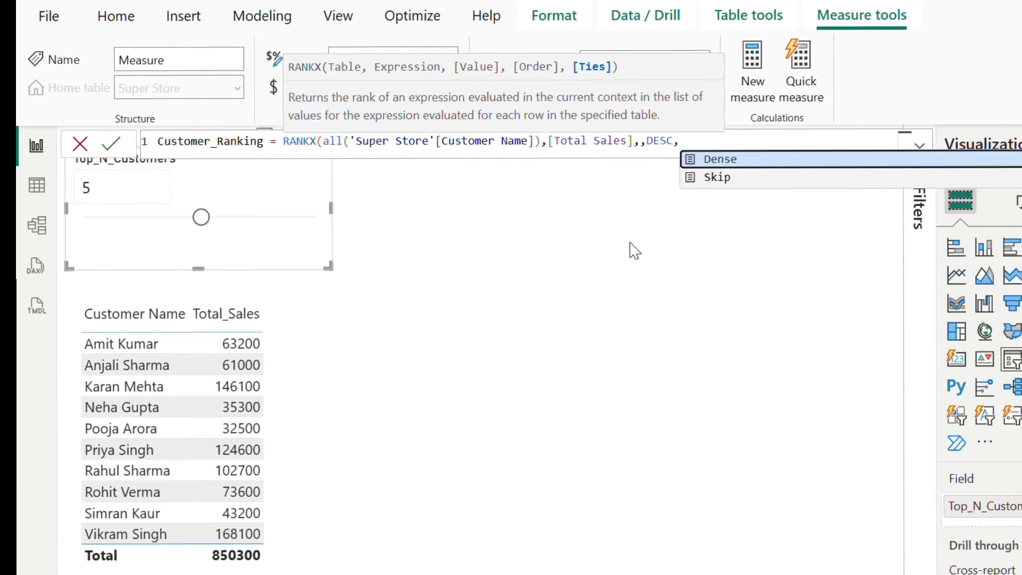
key(BackSpace)
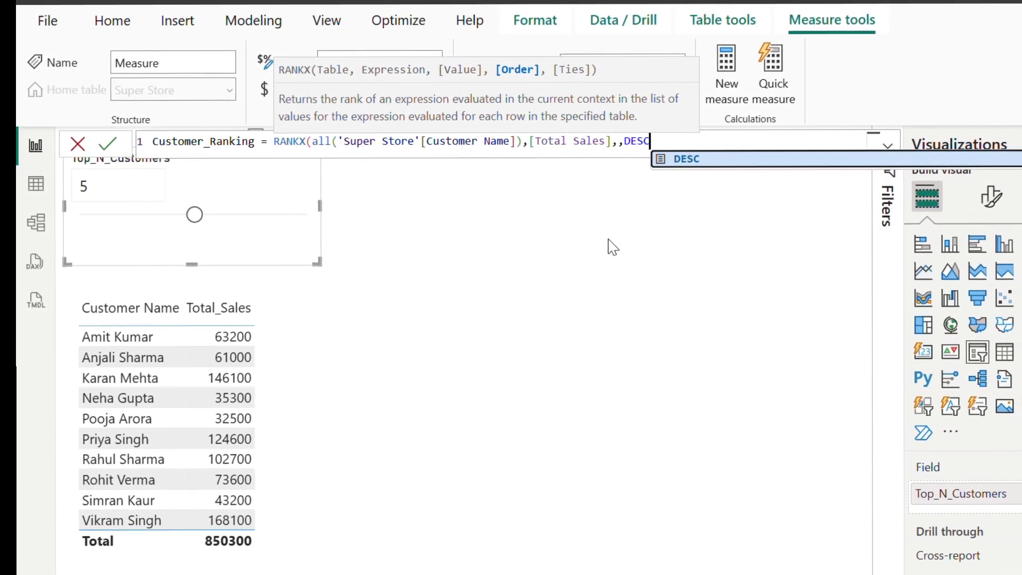
text())
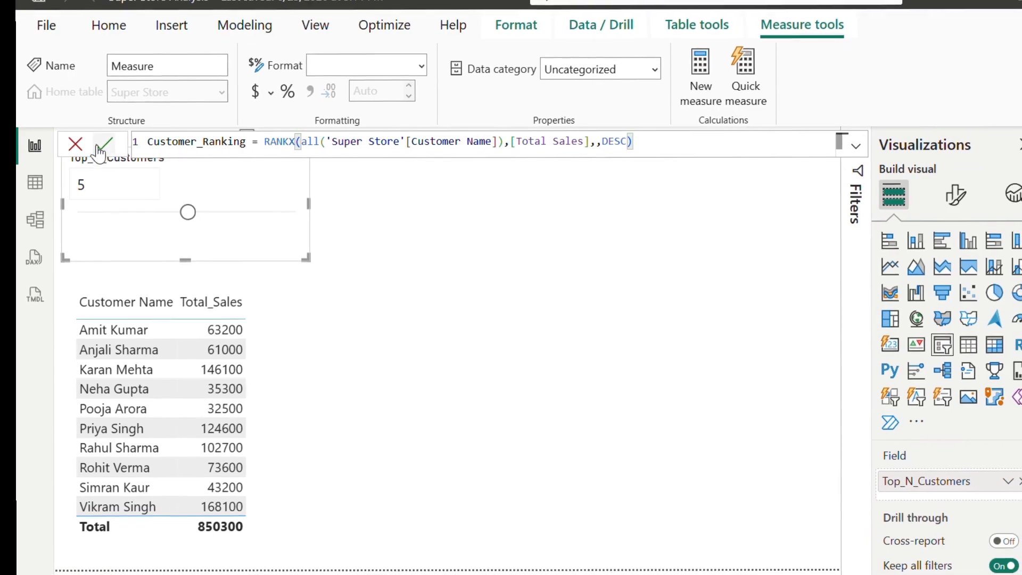
click(105, 144)
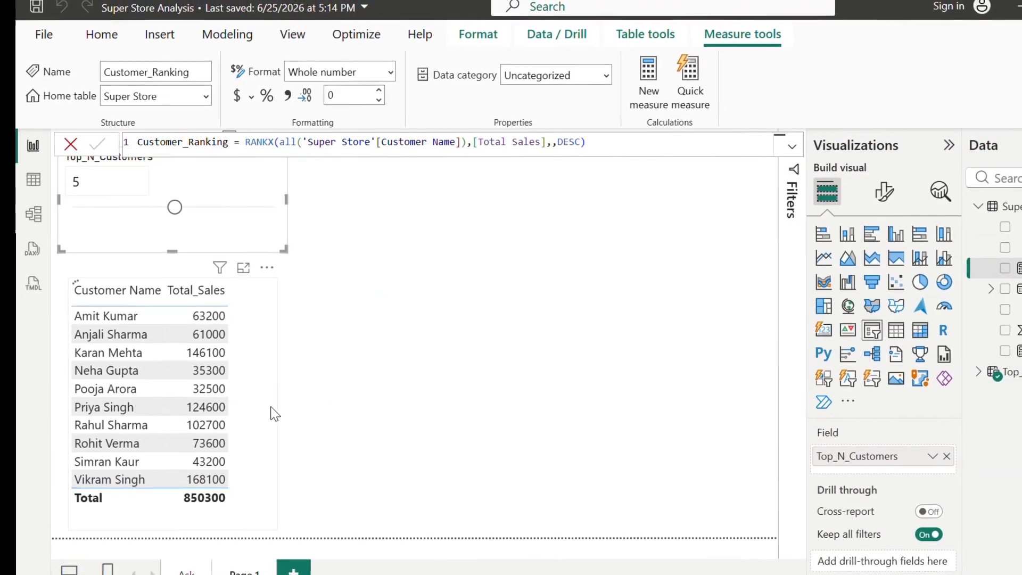
Add Customer_Ranking as a column of the customer table and sort the table by it in ascending order
click(268, 518)
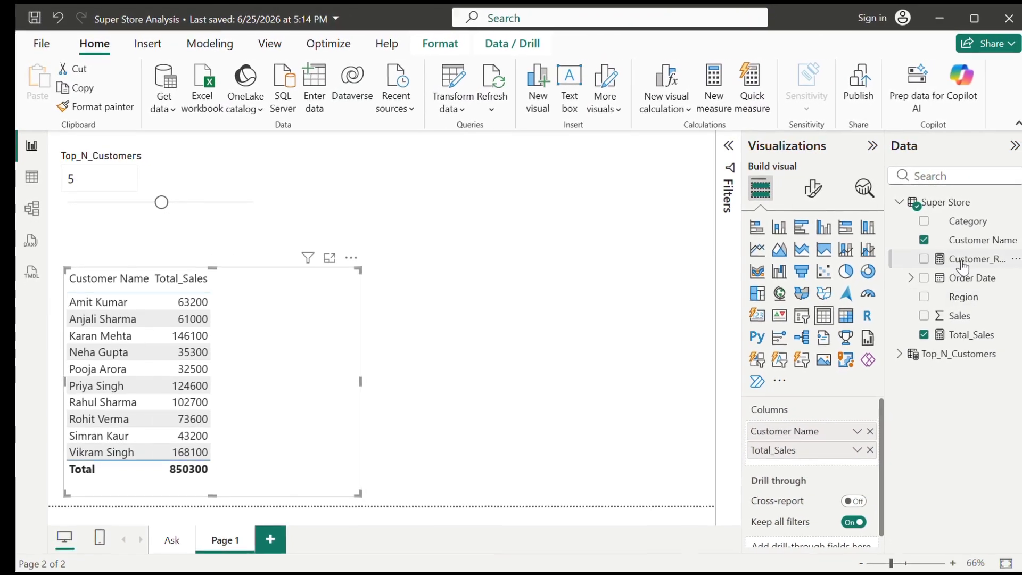
drag(958, 260, 788, 456)
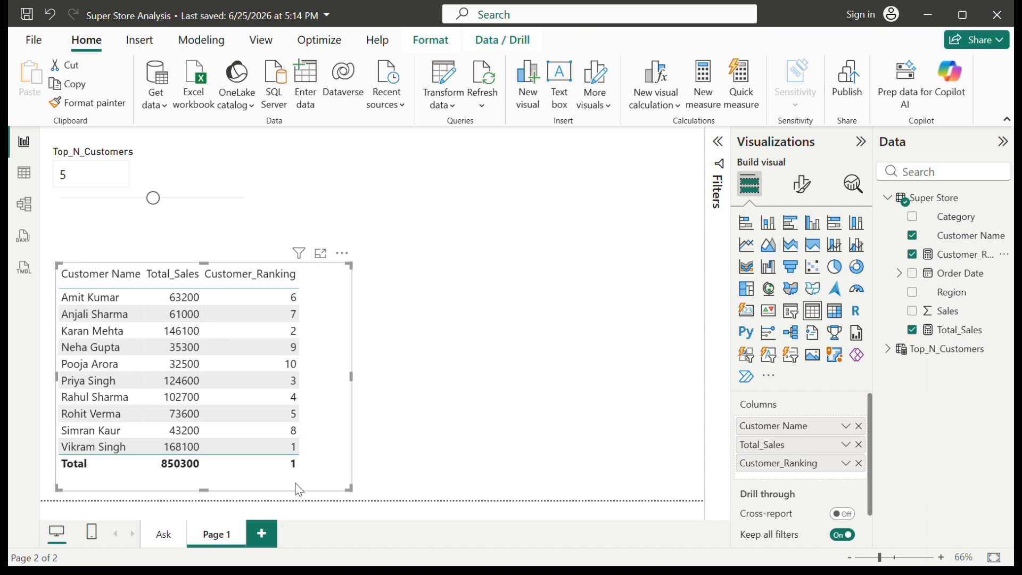
click(345, 254)
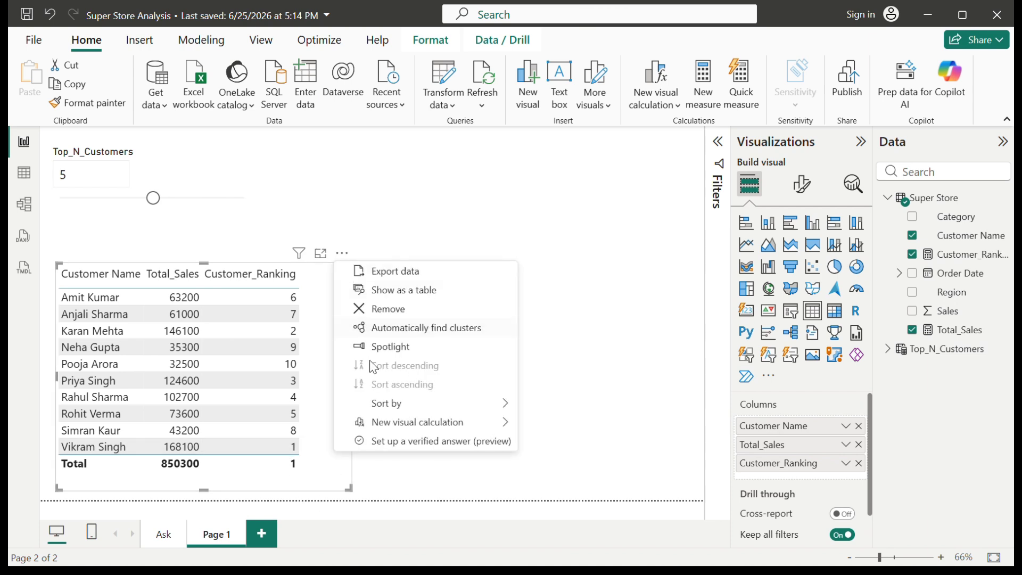
mouse_move(387, 402)
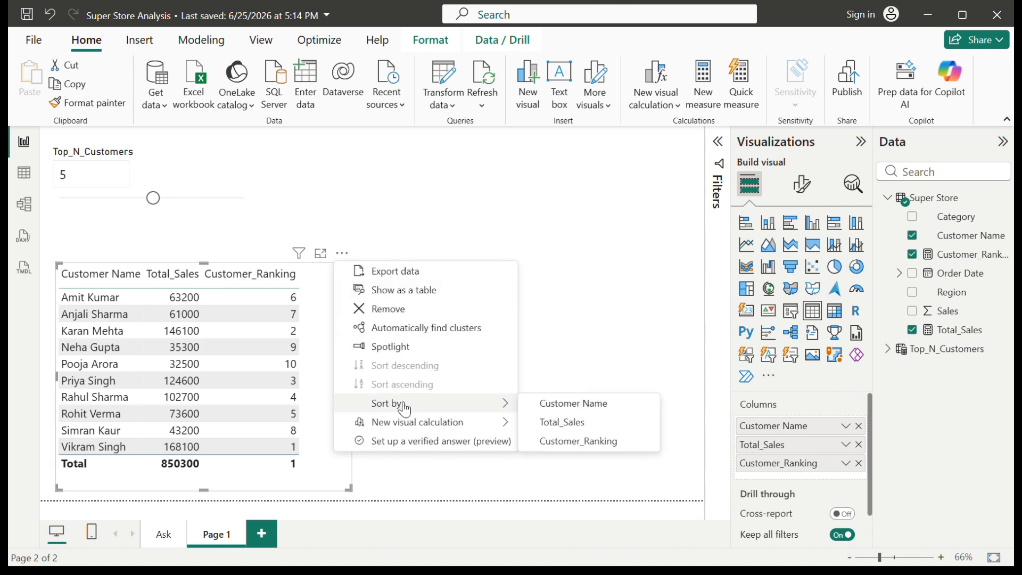
click(578, 443)
click(344, 255)
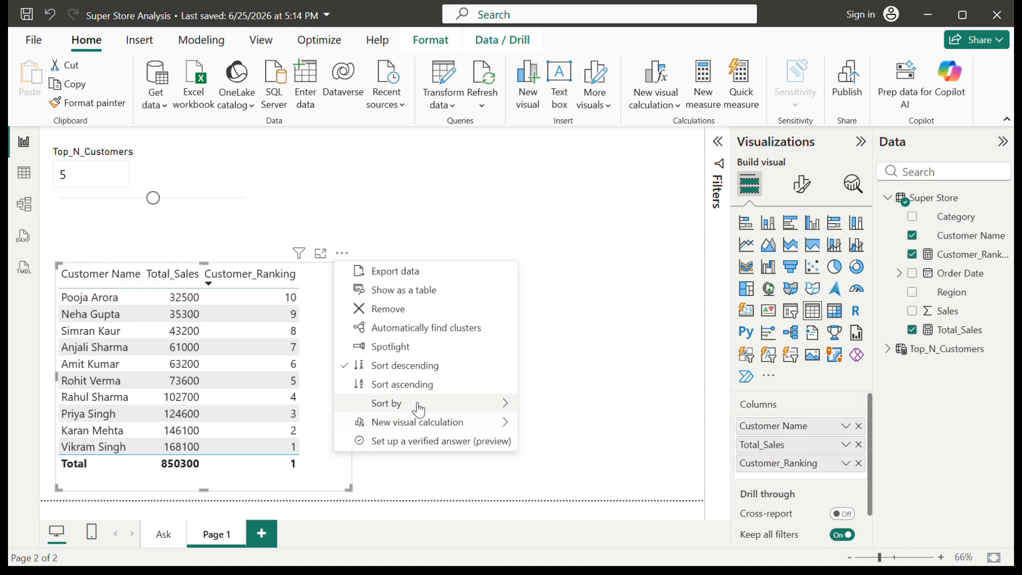
mouse_move(426, 406)
click(425, 384)
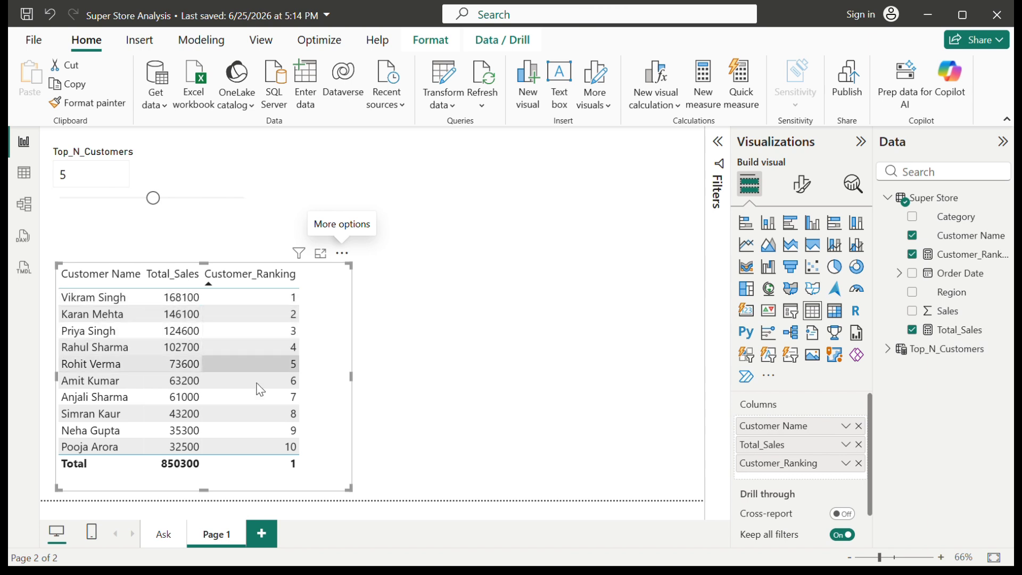
Narrow the customer table slightly from its outer edge
double_click(64, 175)
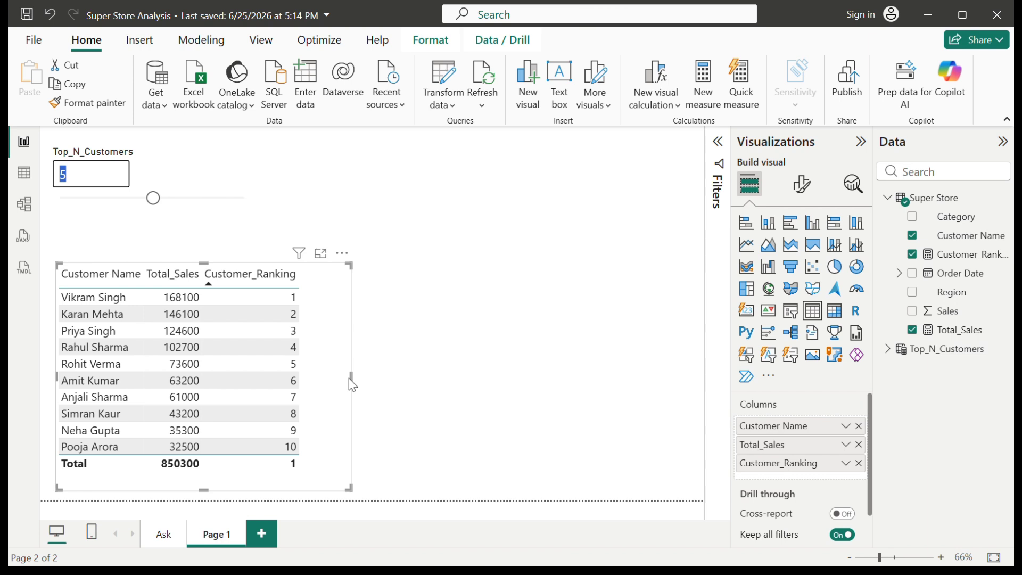
drag(350, 380, 334, 385)
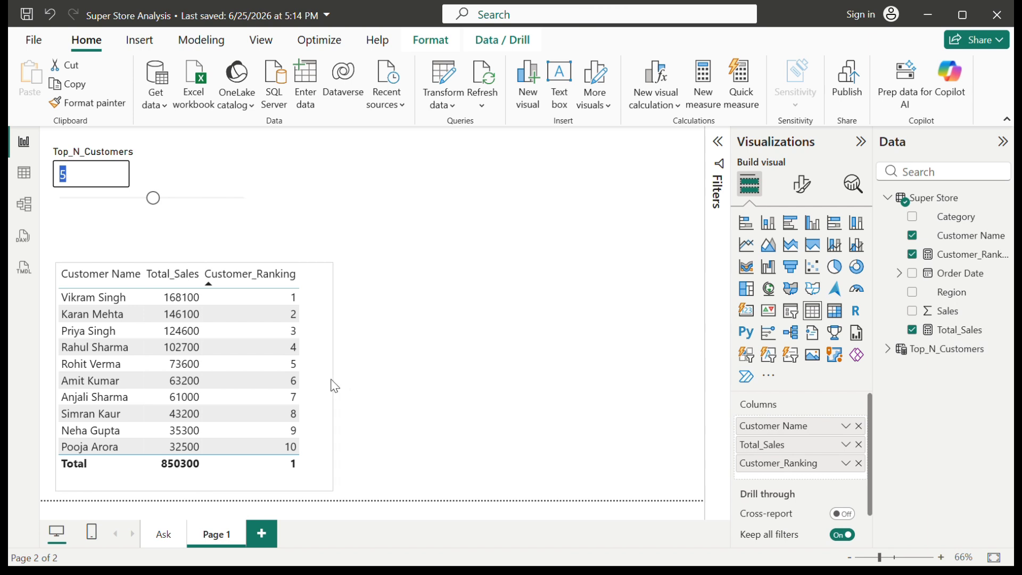
right_click(980, 291)
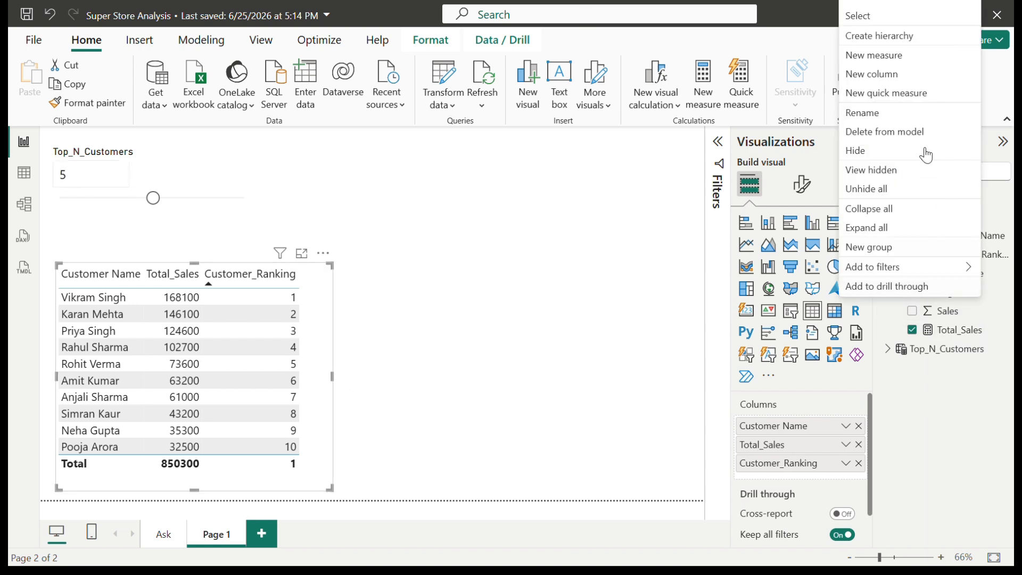
click(895, 57)
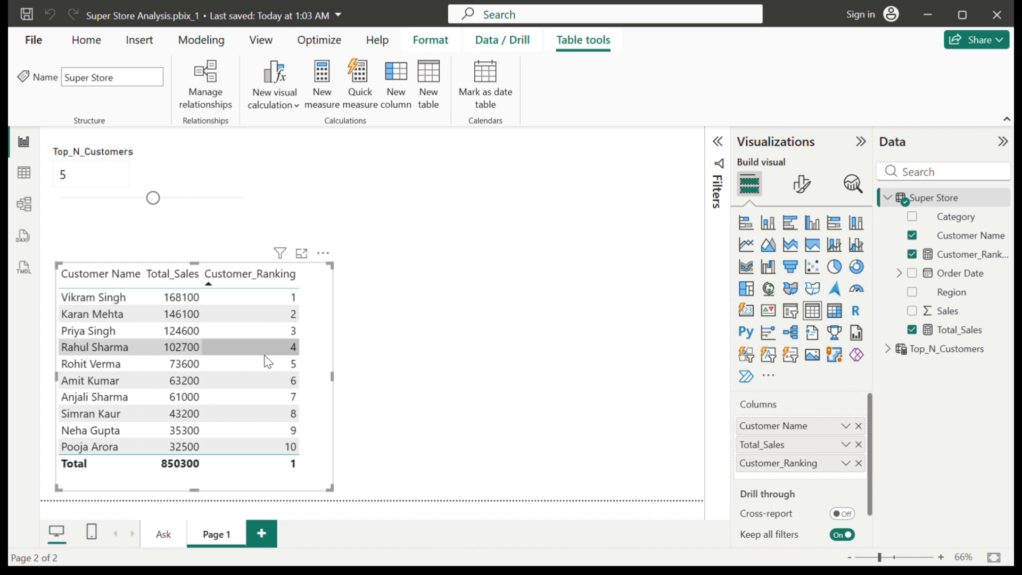
click(72, 179)
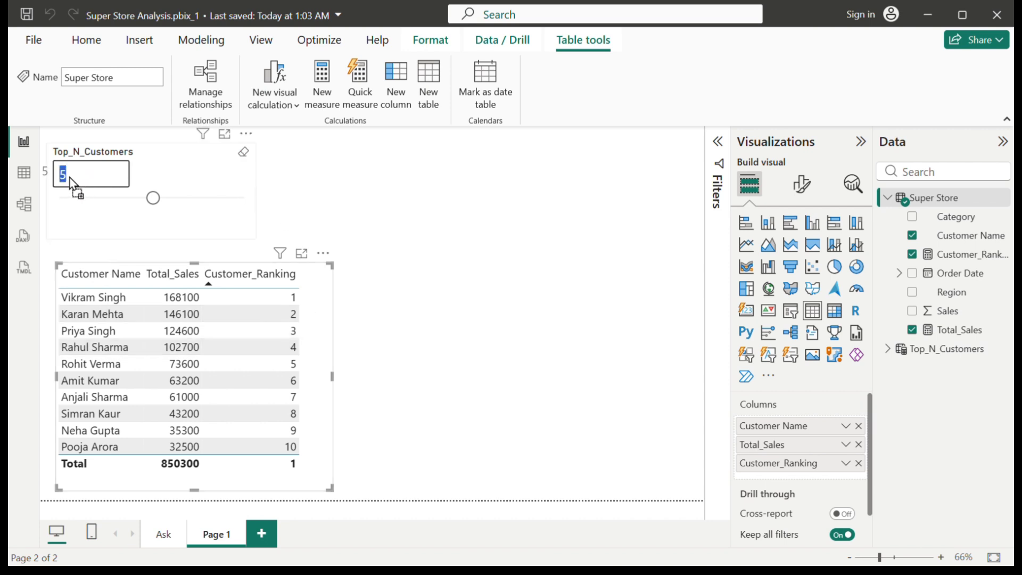
click(73, 174)
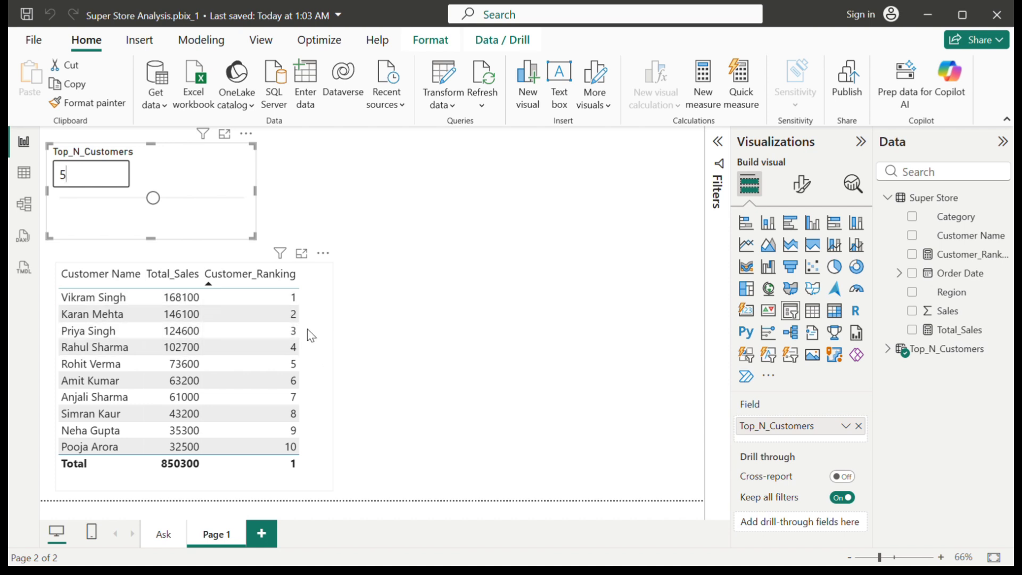
Create a new measure named Top_N_Cus in the Super Store table and begin its formula with the IF function
right_click(975, 278)
click(874, 333)
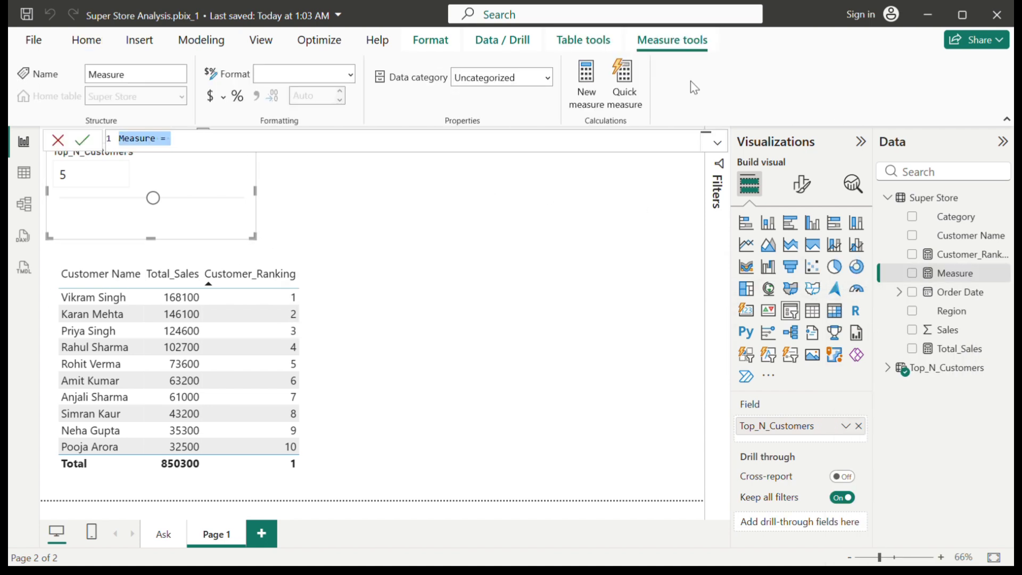
text(T)
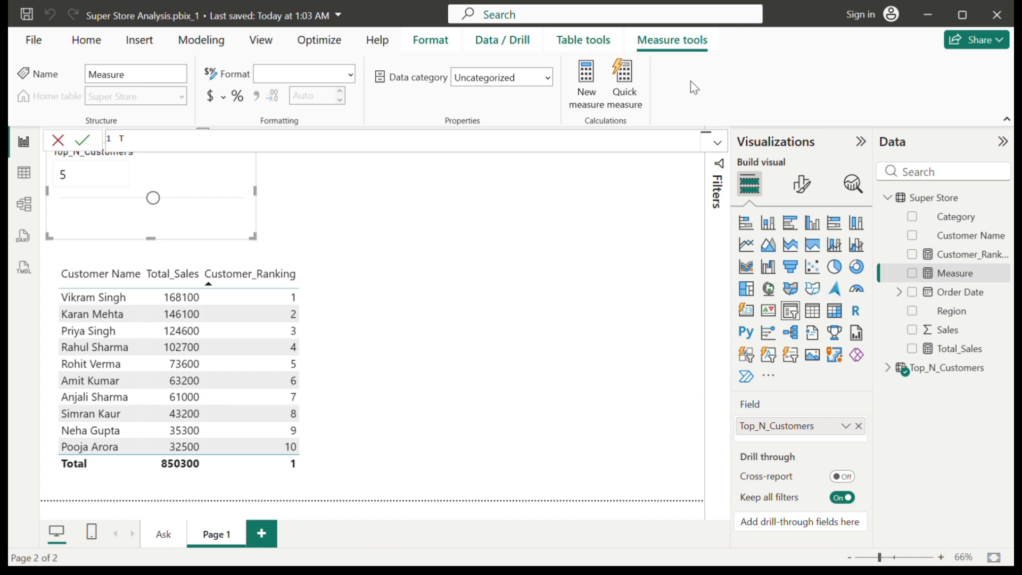
text(op_N)
text(_us)
text(Cus)
text( = If)
key(Tab)
On a new line, start the IF condition of Top_N_Cus with the [Customer_Ranking] measure, followed by another line break
key(shift+Return)
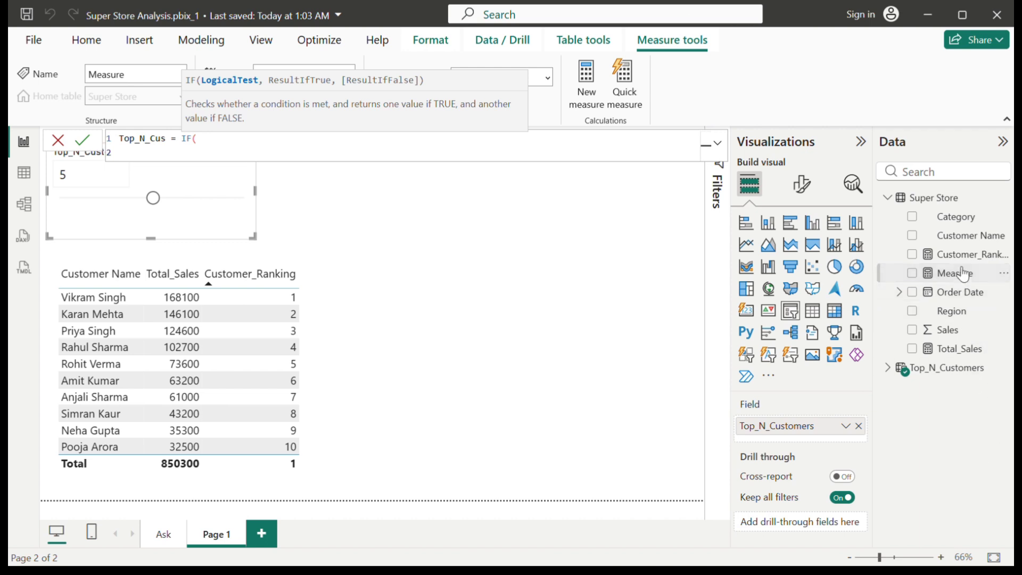
text(cus)
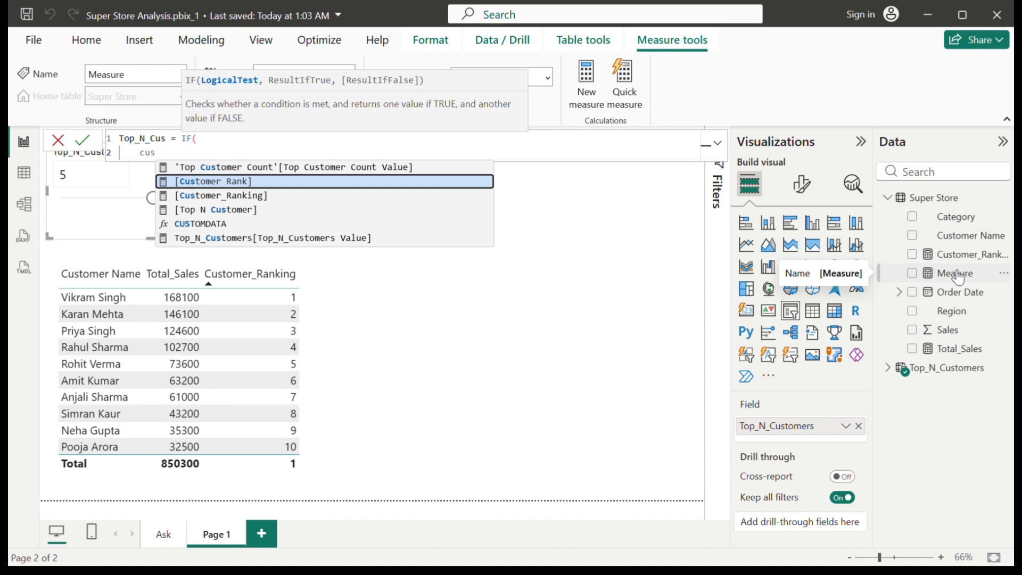
key(Down)
key(Tab)
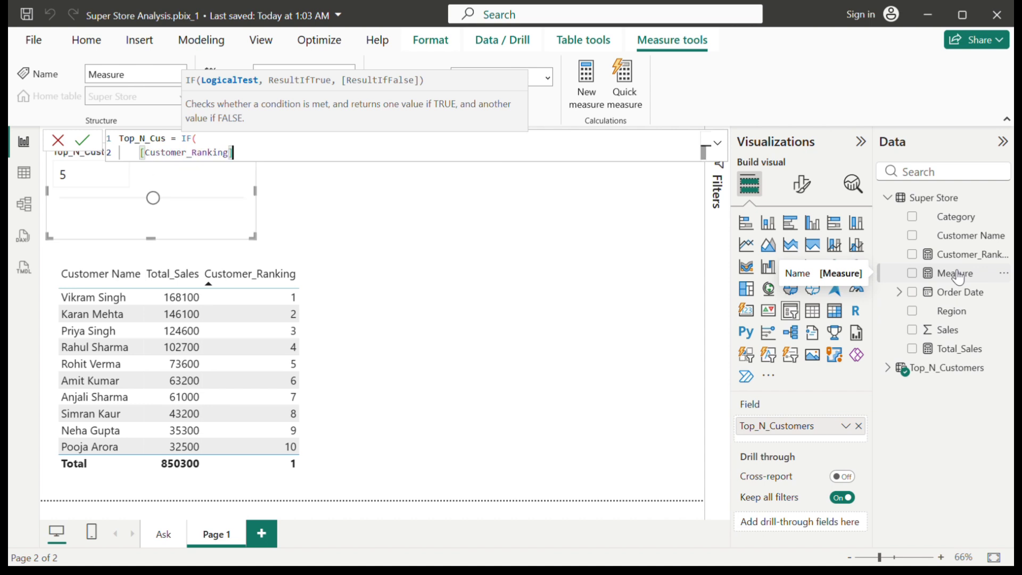
key(shift+Return)
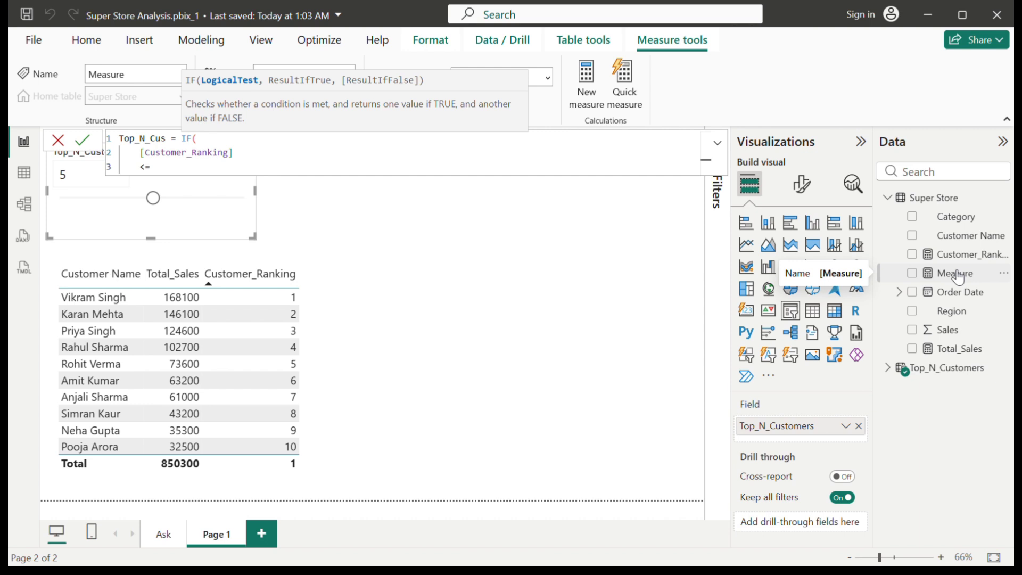
Continue the condition with a less-than-or-equal comparison (<=) against the SELECTEDVALUE function
text(<= sele)
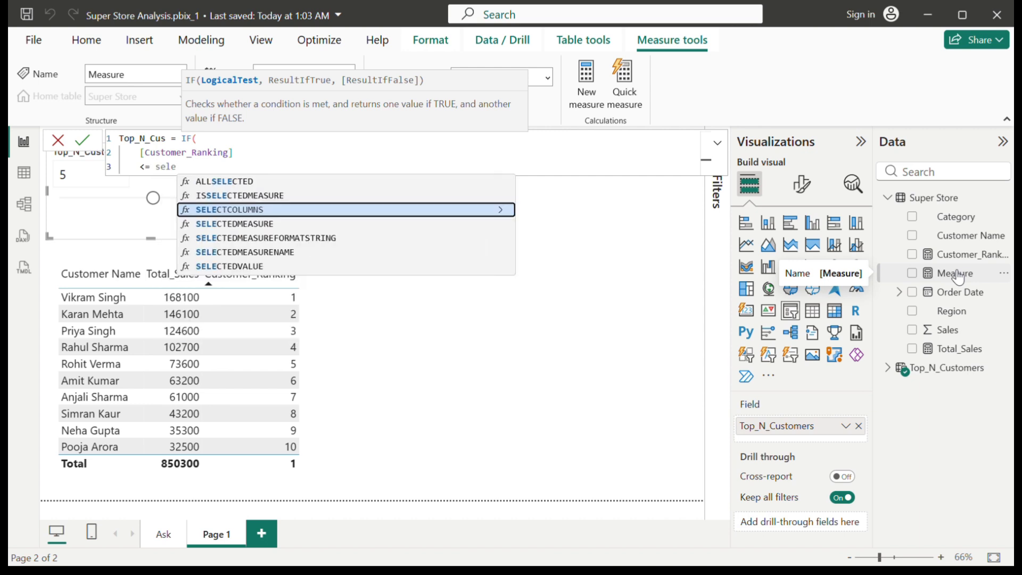
key(Down)
key(Down)
key(Down)
key(Down)
key(Tab)
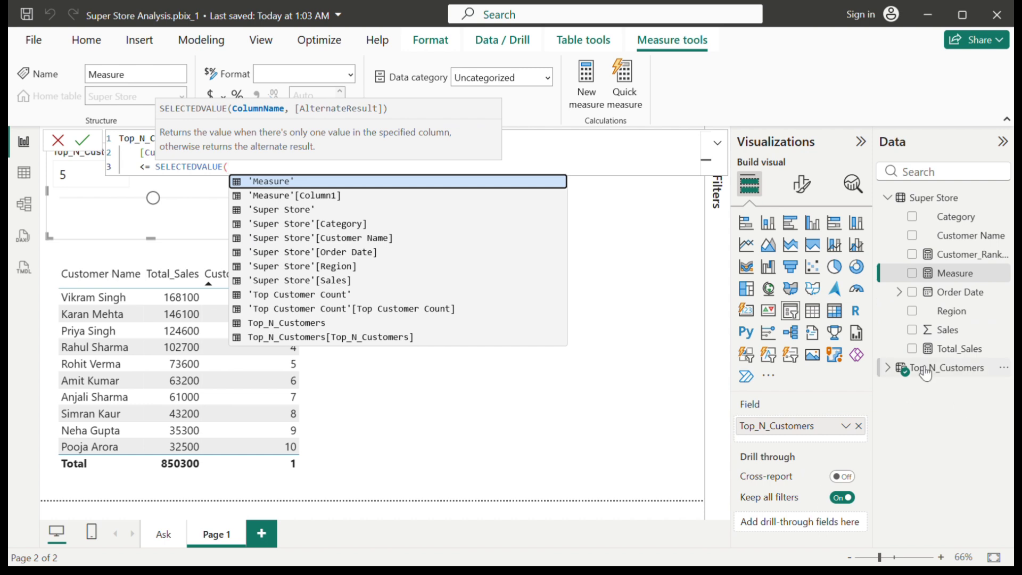
Give SELECTEDVALUE the Top_N_Customers[Top_N_Customers] column as its argument and close its parenthesis
text(top)
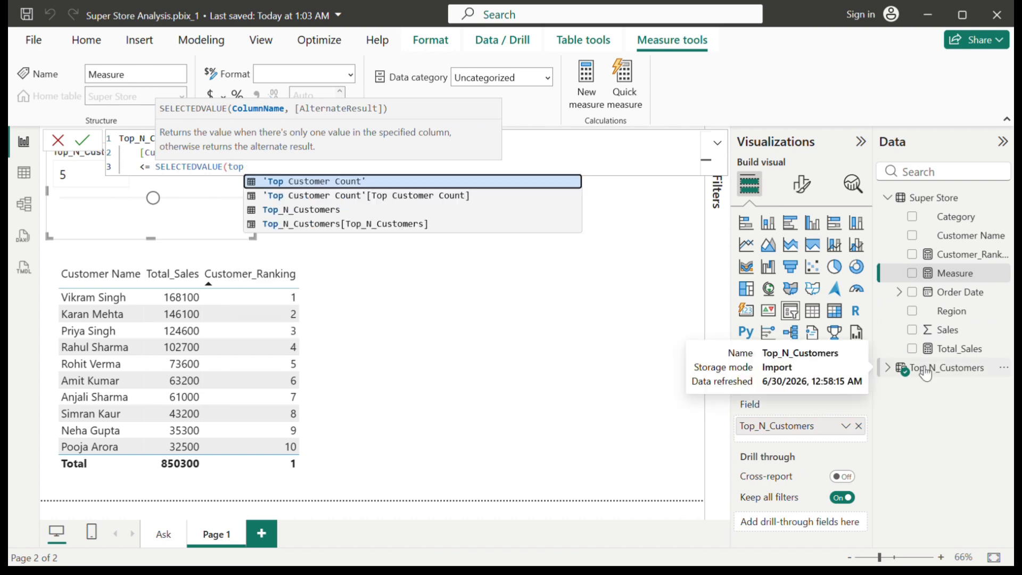
key(Down)
key(Down)
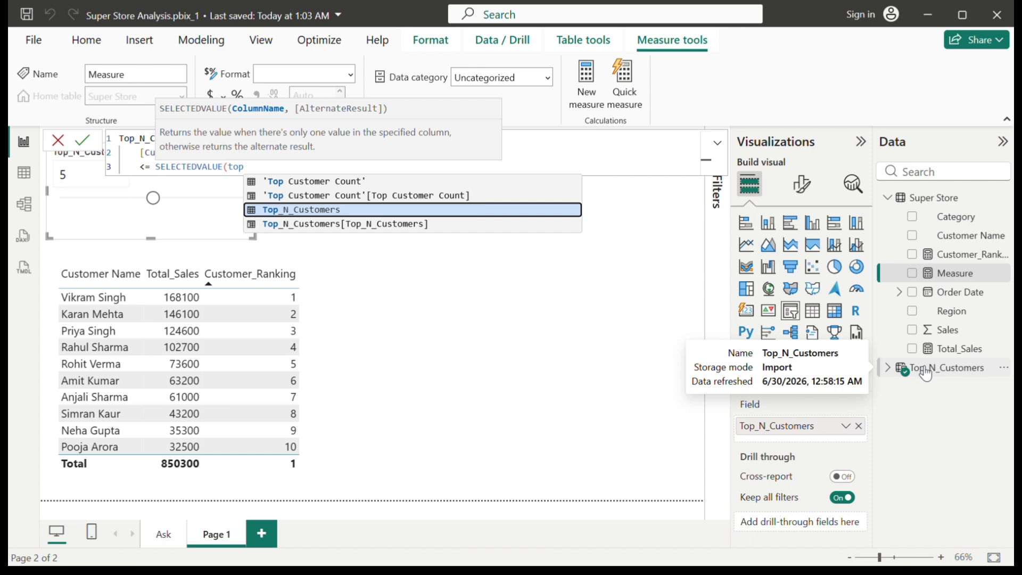
key(Down)
key(Up)
key(Up)
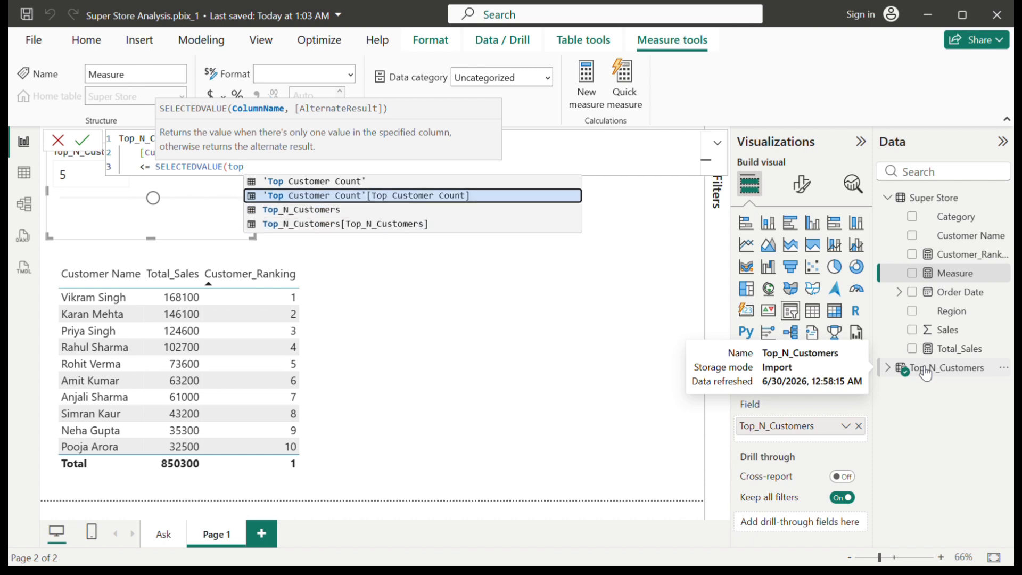
key(Down)
key(Down)
key(Tab)
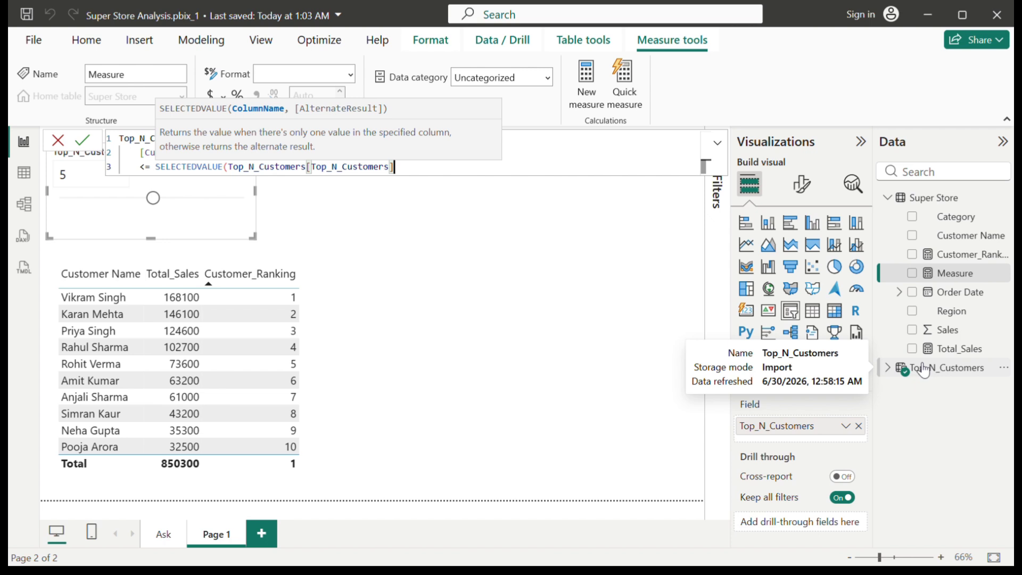
text())
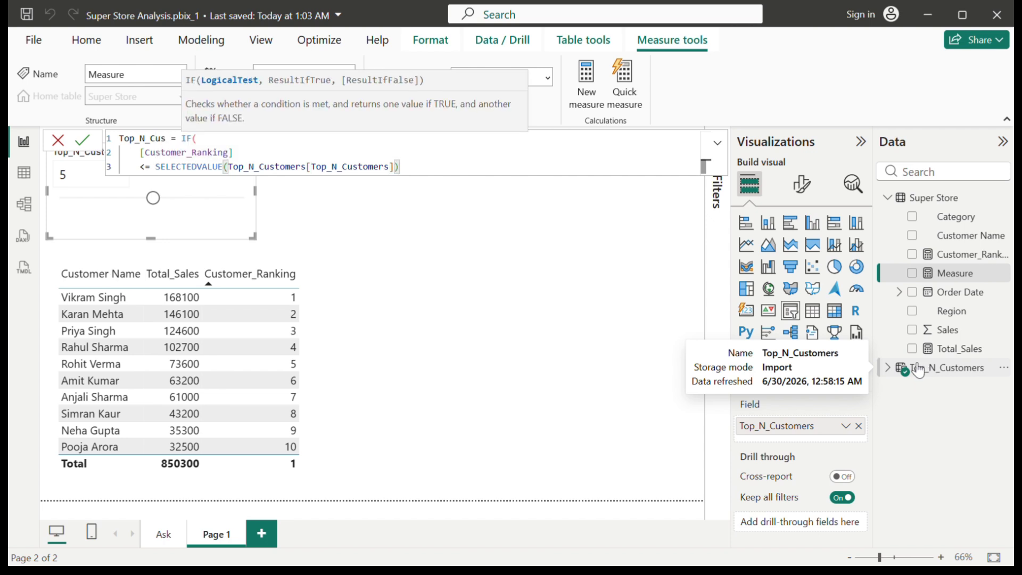
Return 1 when the condition is true and 0 when false, close the IF function and commit the Top_N_Cus measure
text(,)
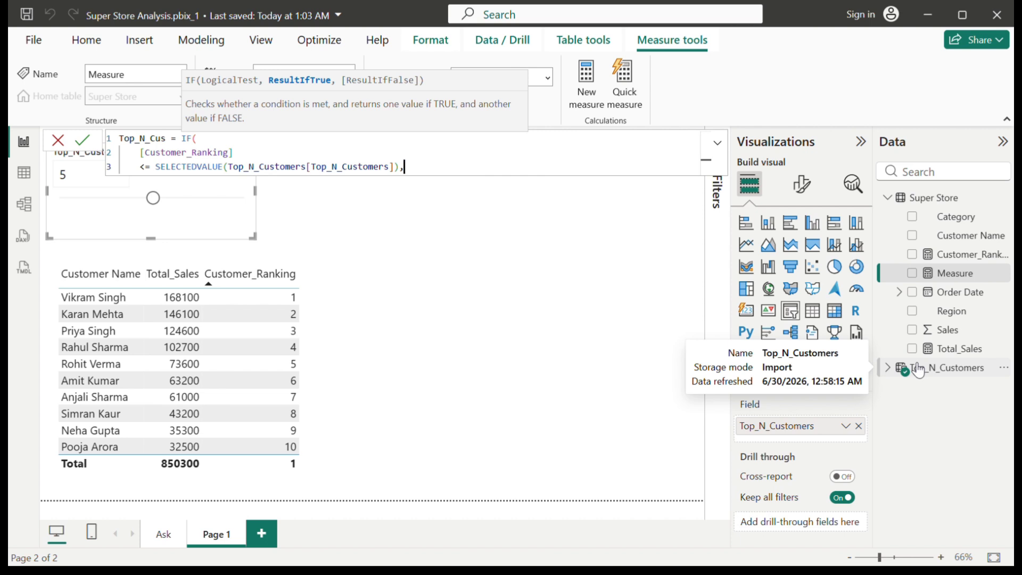
text(1,)
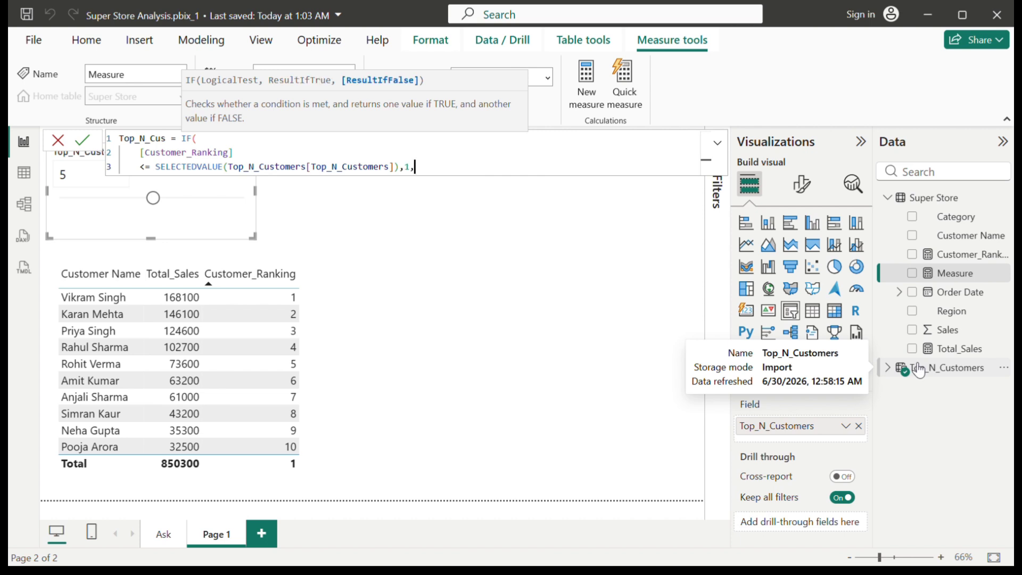
text(0))
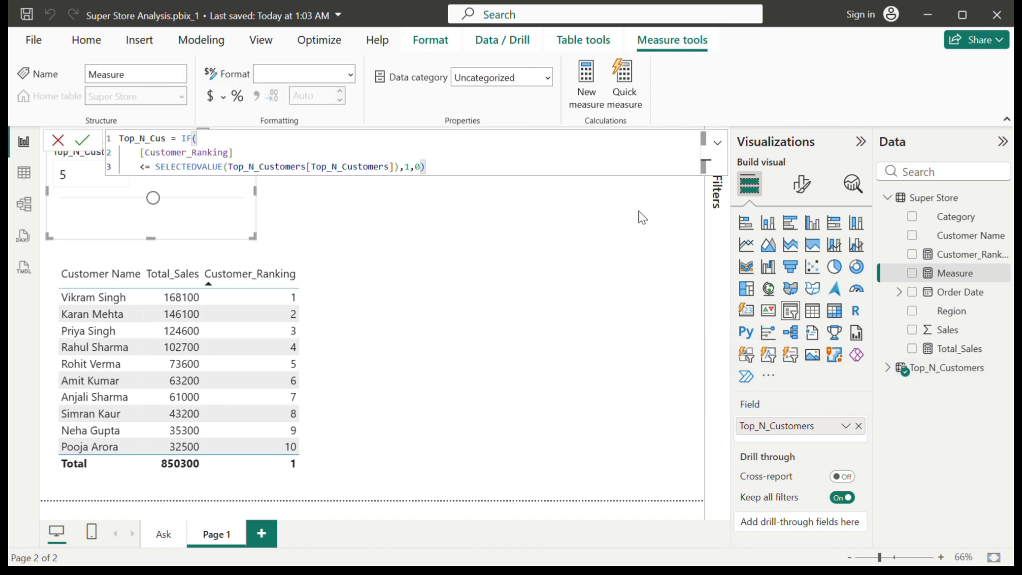
click(81, 148)
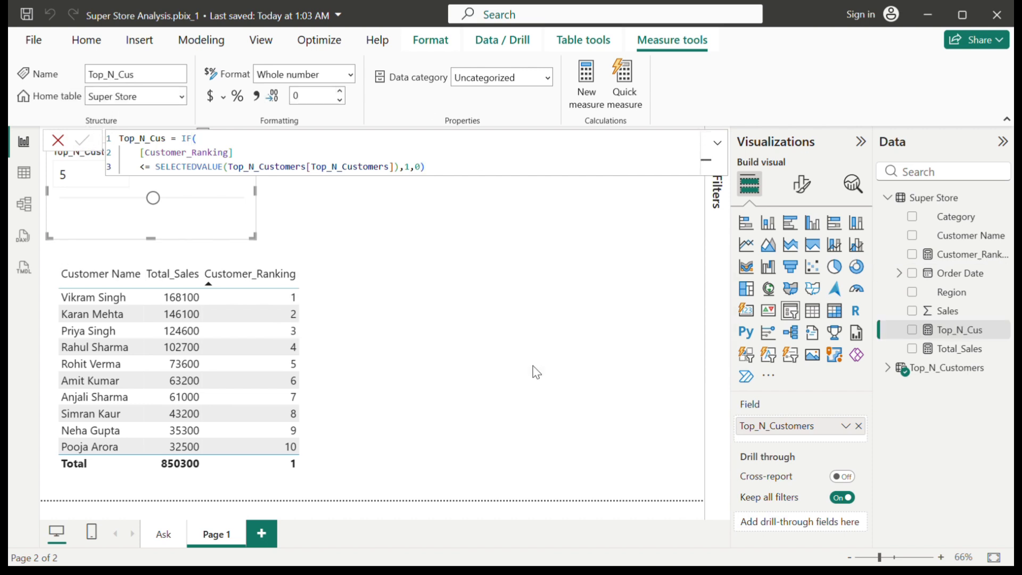
Add Top_N_Cus as a column of the widened customer table and set the Top_N_Customers slicer to 4
click(301, 347)
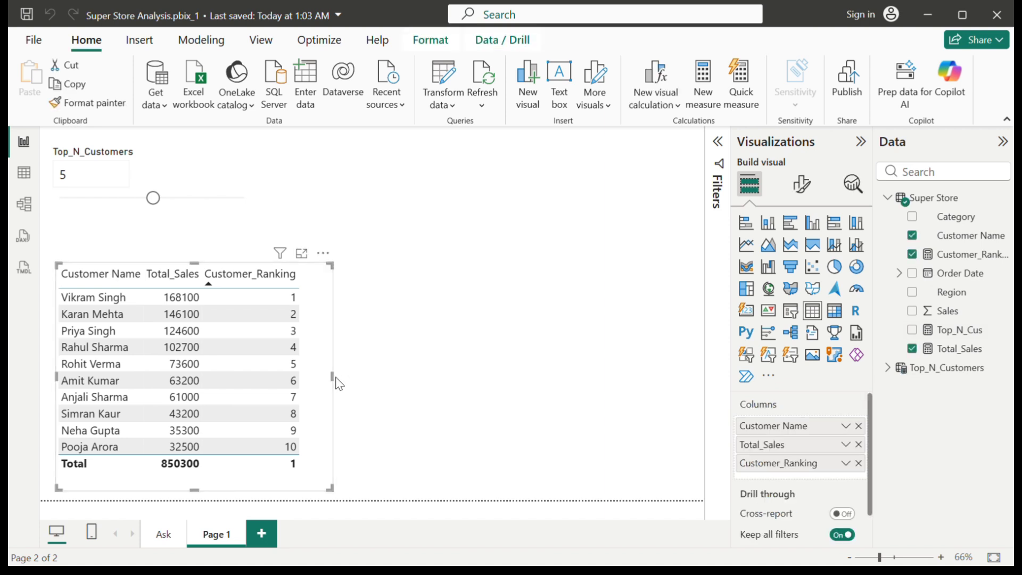
drag(336, 379, 446, 379)
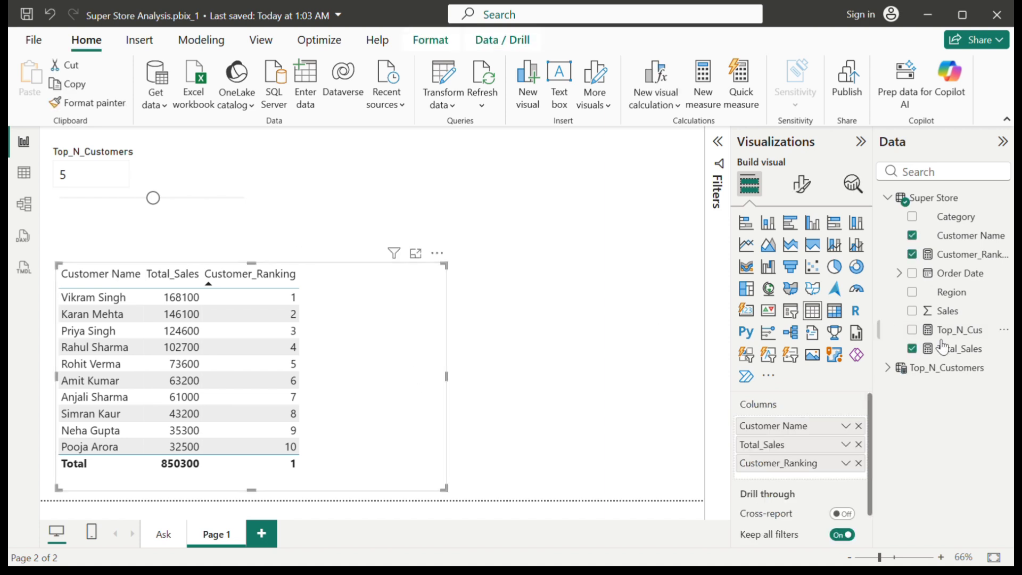
drag(961, 331, 789, 461)
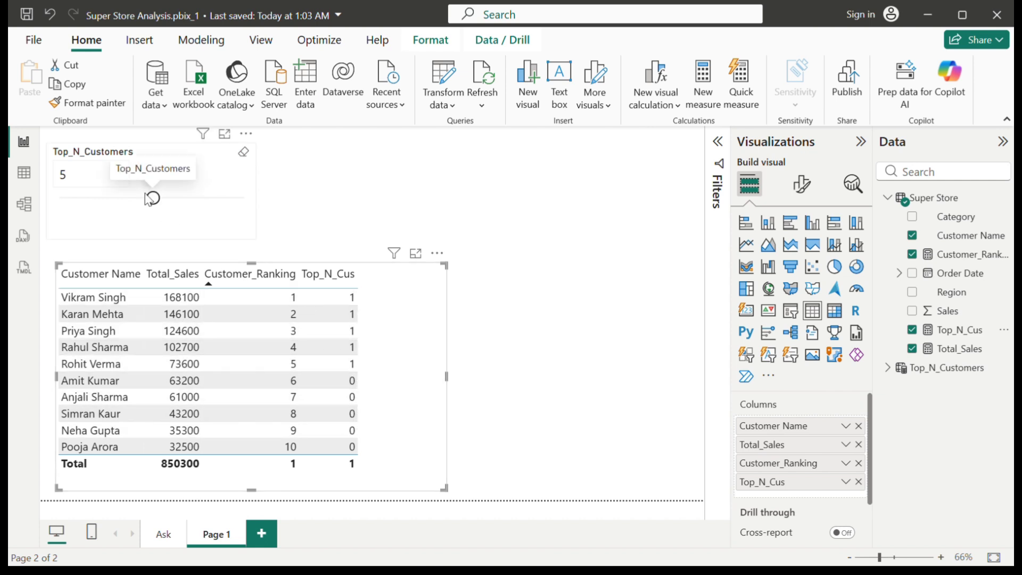
drag(152, 201, 137, 201)
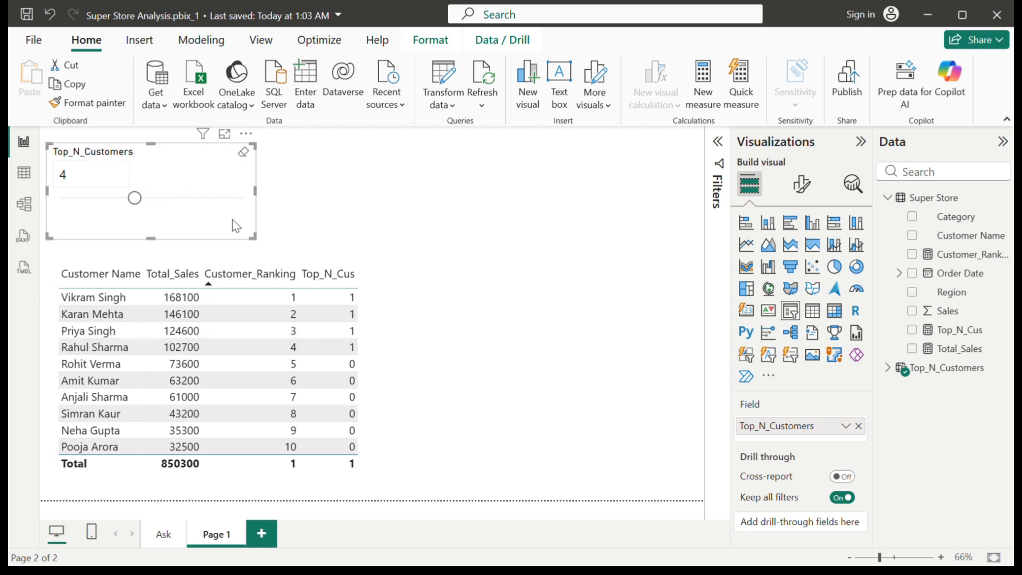
Show the customer table's filters and remove Customer_Ranking and Top_N_Cus from its columns
click(401, 456)
click(717, 144)
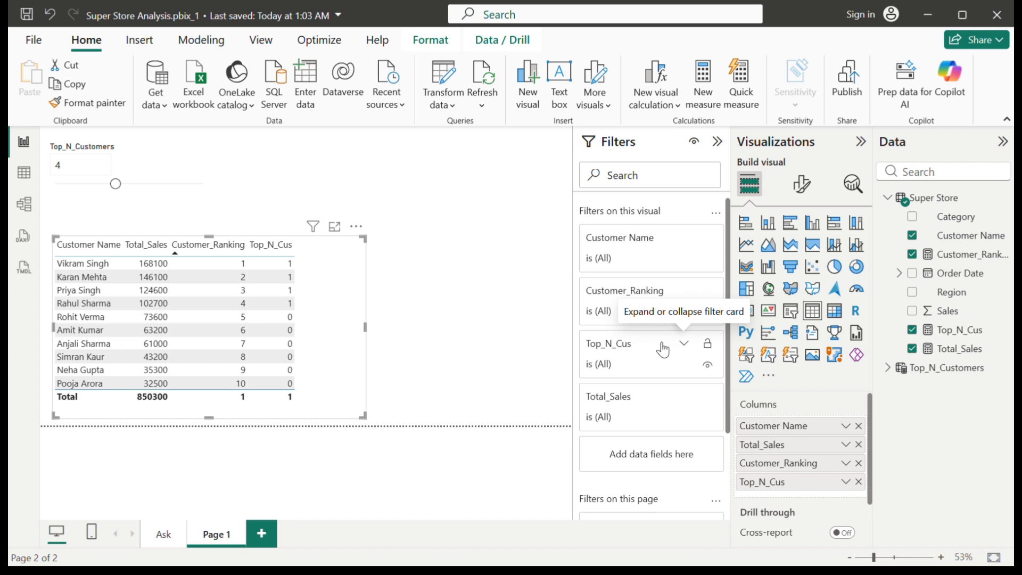
click(912, 330)
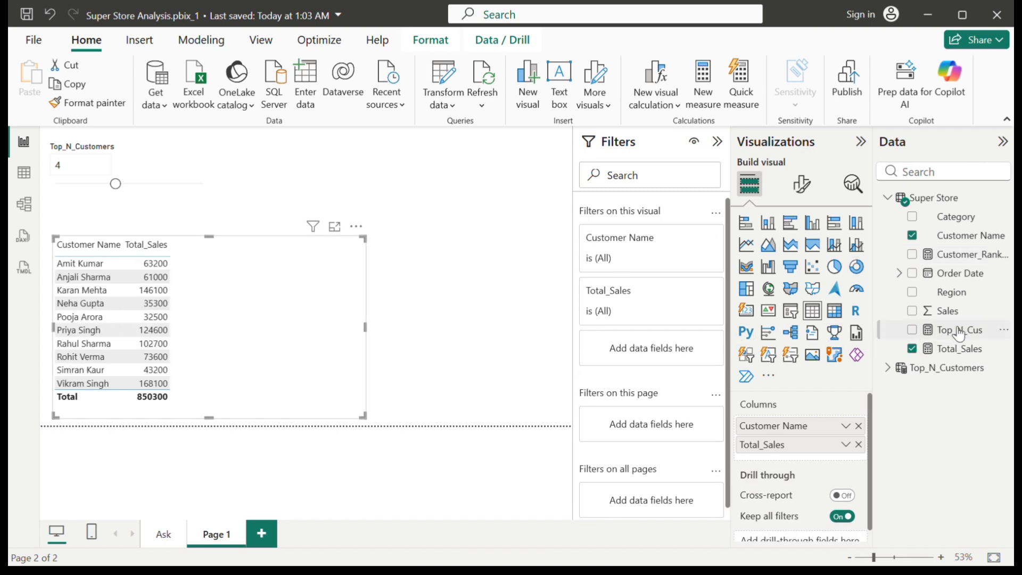
Add Top_N_Cus as a visual-level filter on the customer table and apply the condition "is 1"
drag(957, 331, 650, 345)
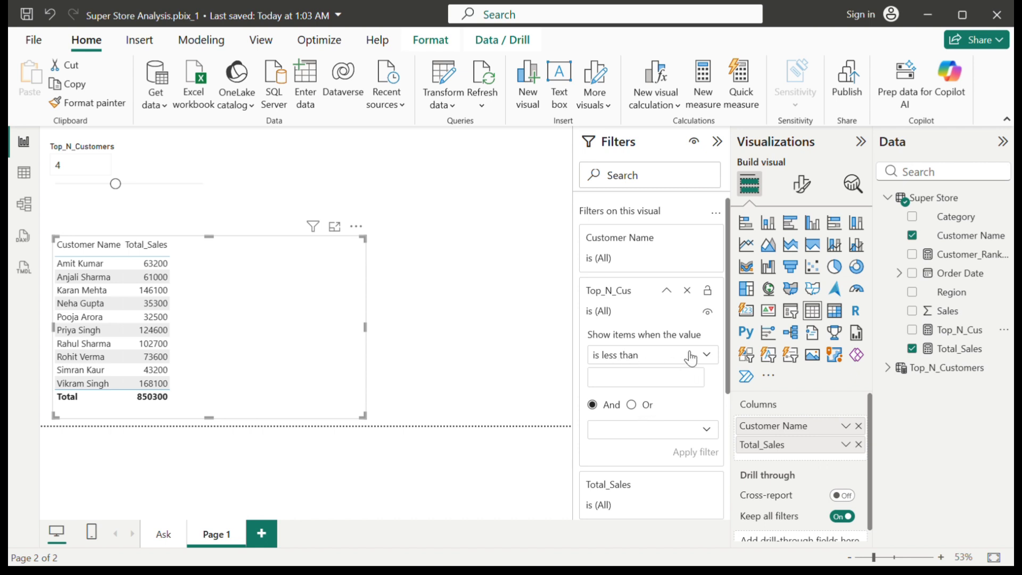
click(689, 355)
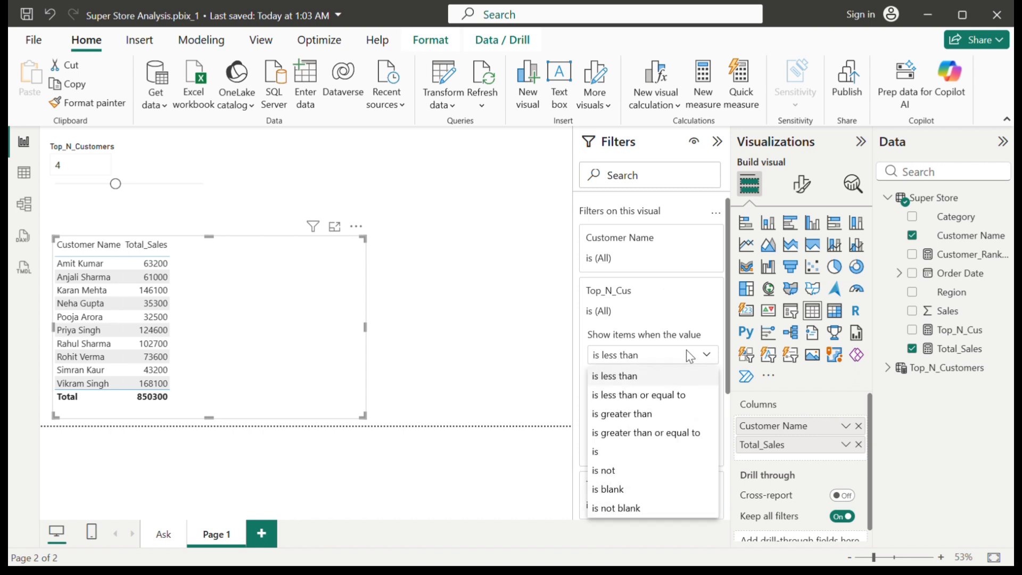
click(610, 451)
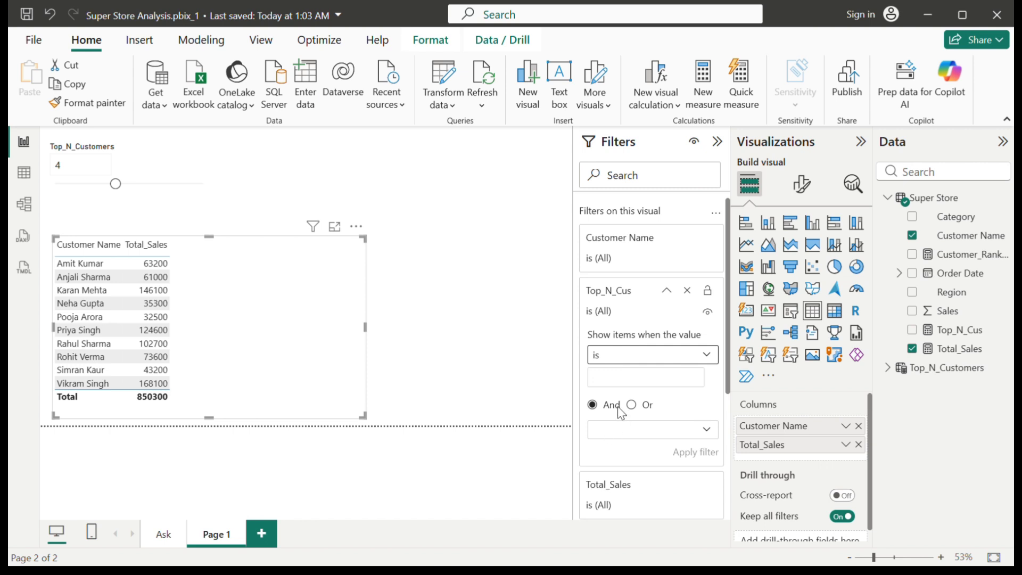
click(609, 385)
text(1)
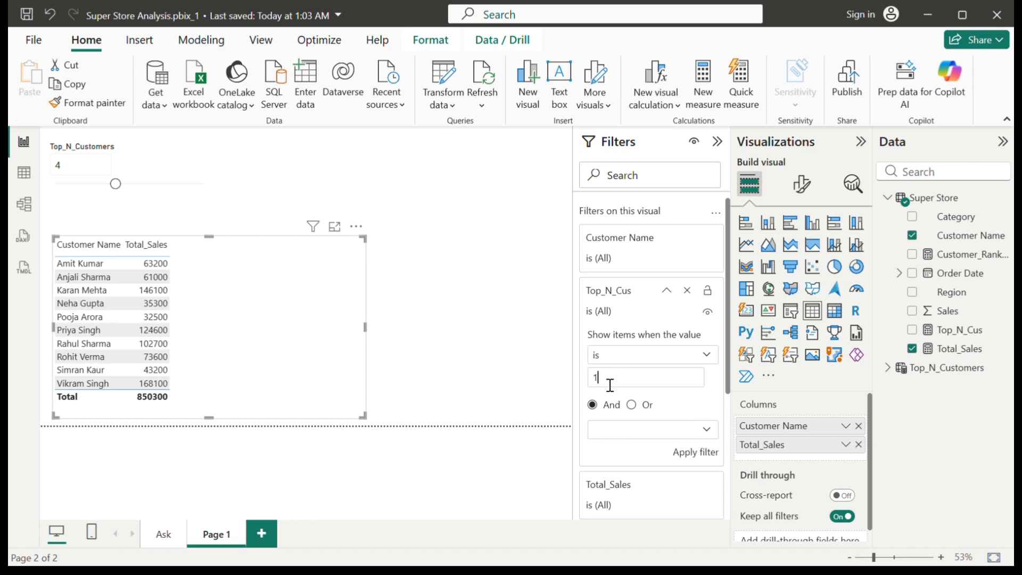
click(695, 451)
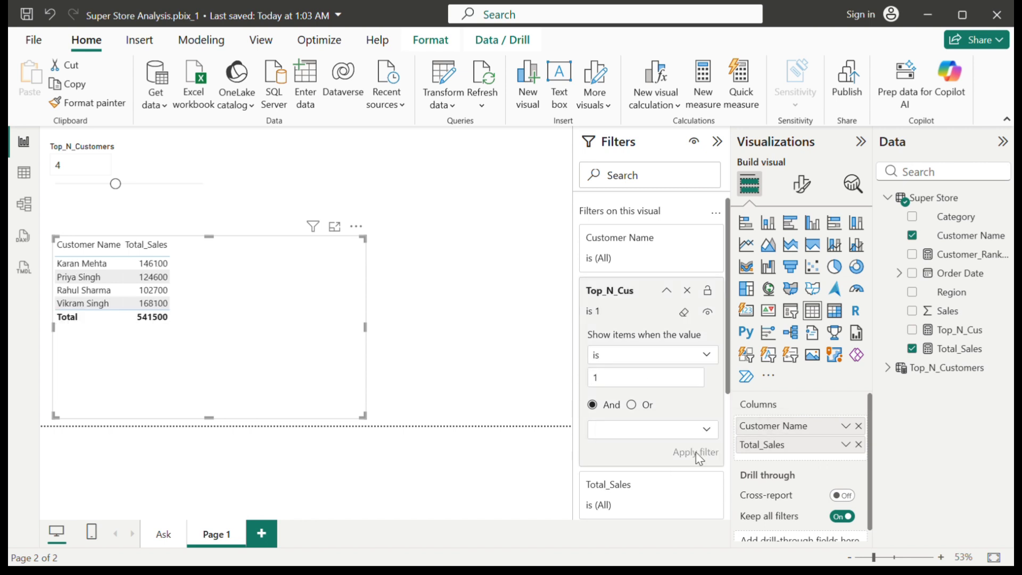
Shrink the customer table to fit its two columns and set the Top_N_Customers slicer to 6
drag(364, 416, 223, 396)
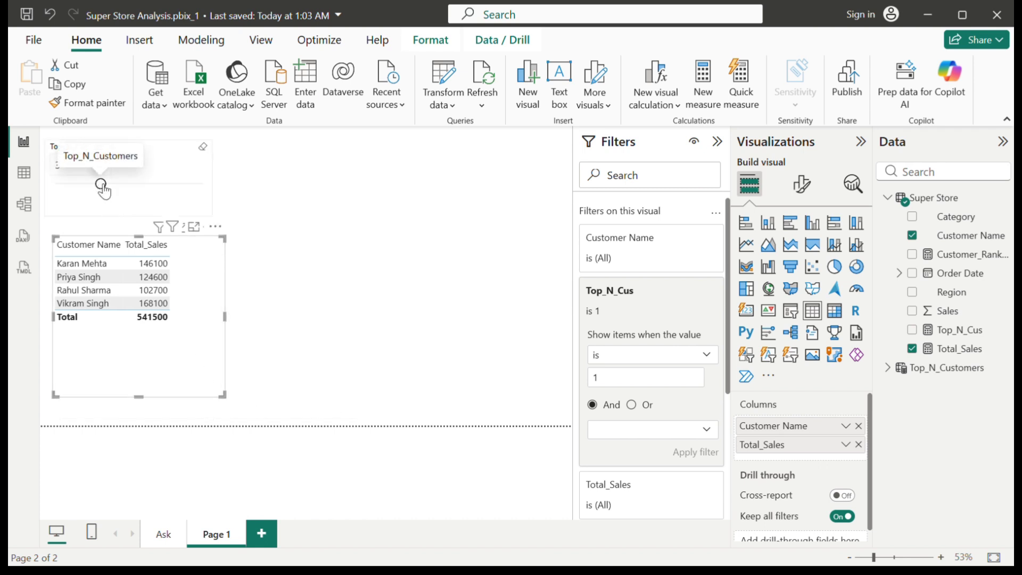
mouse_move(116, 183)
mouse_down()
mouse_move(189, 184)
mouse_move(116, 184)
mouse_up()
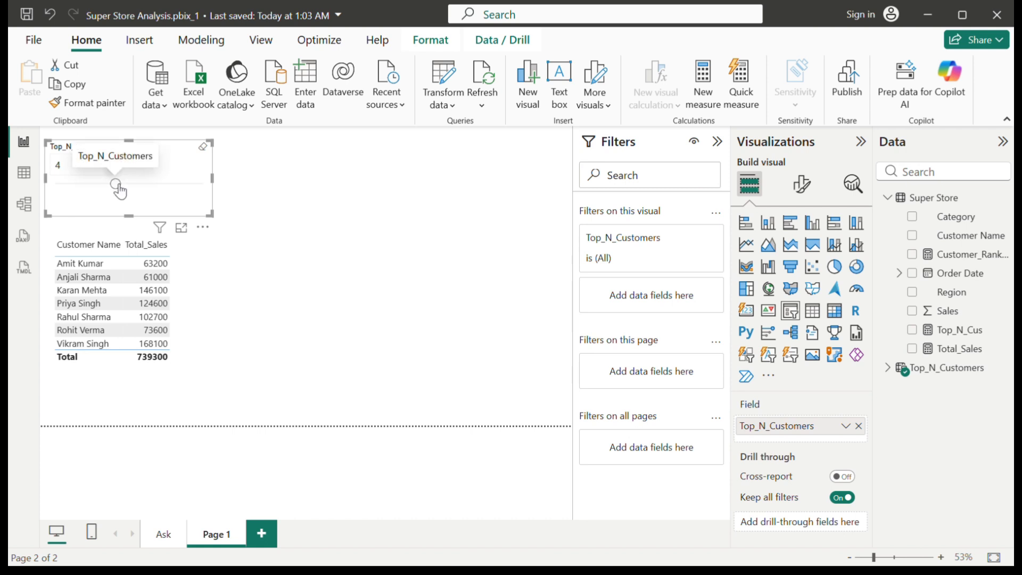
click(149, 184)
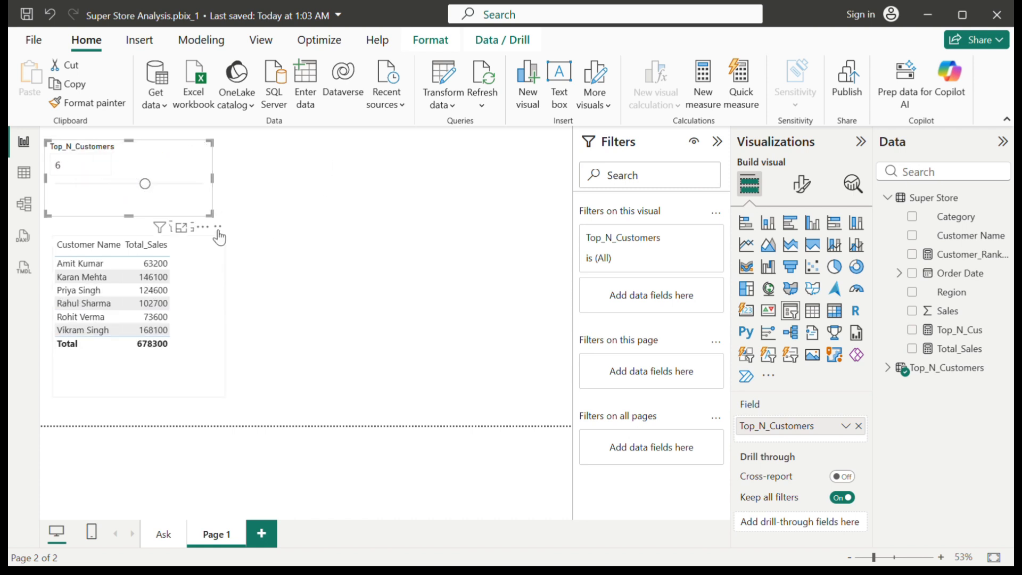
Insert an enlarged clustered column chart beside the table, with Customer Name on the X-axis and Total_Sales on the Y-axis
click(410, 198)
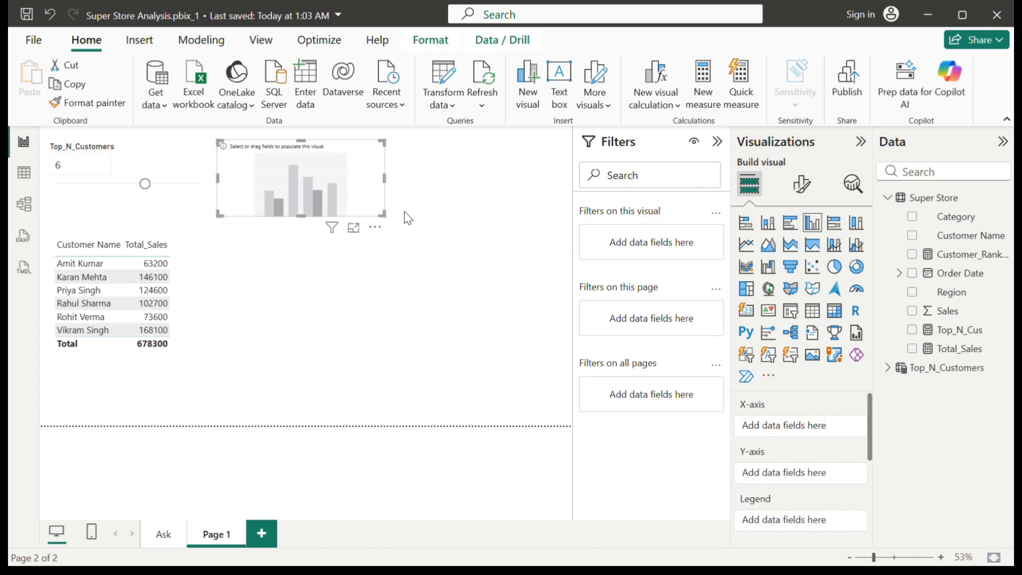
drag(383, 215, 503, 380)
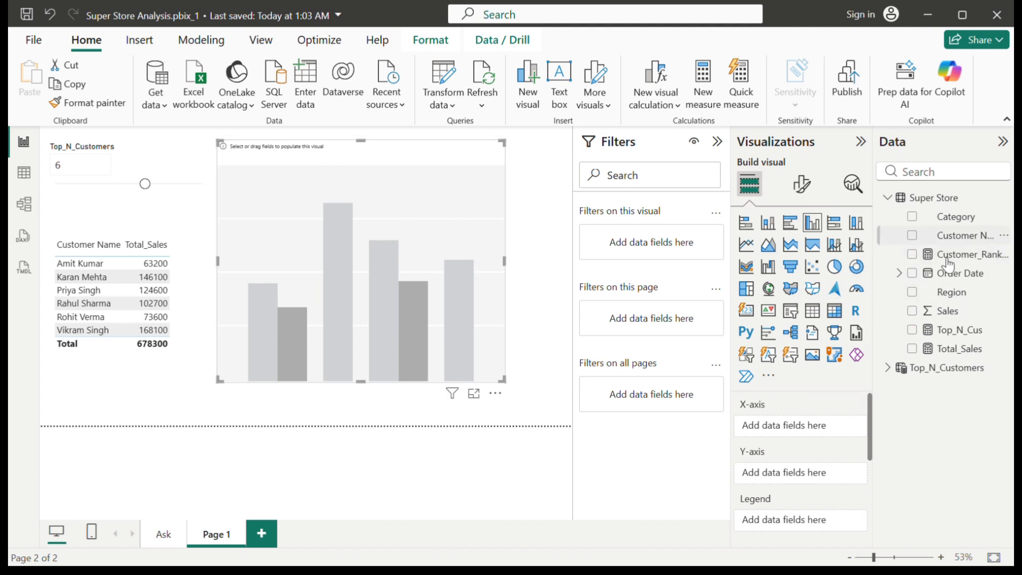
drag(957, 236, 793, 425)
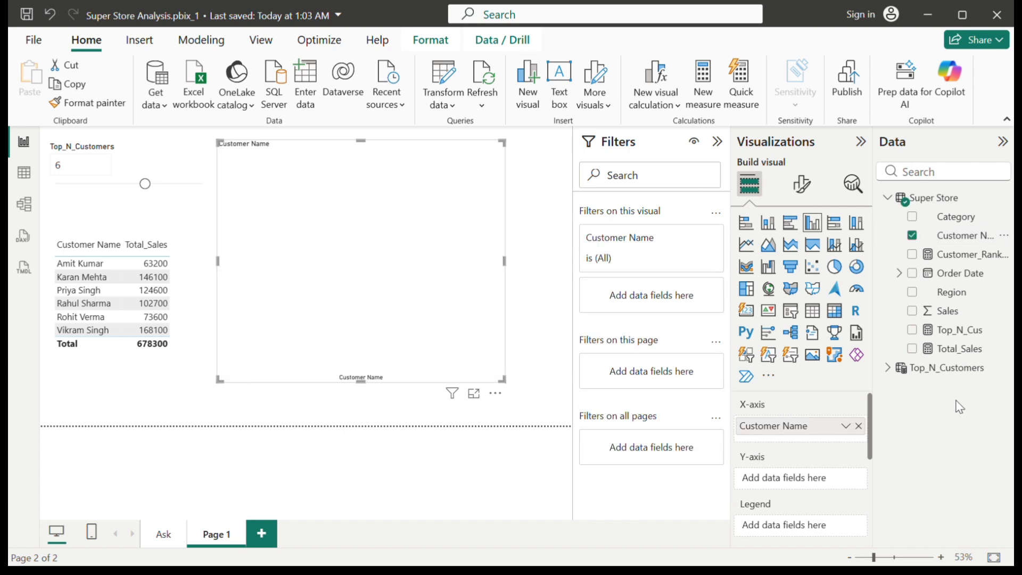
drag(960, 349, 799, 472)
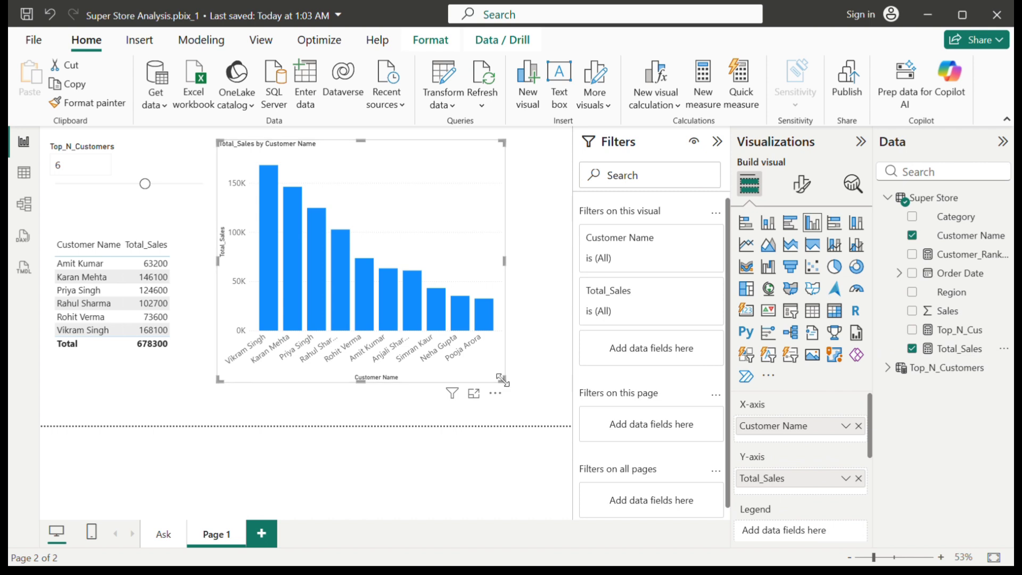
drag(502, 380, 558, 396)
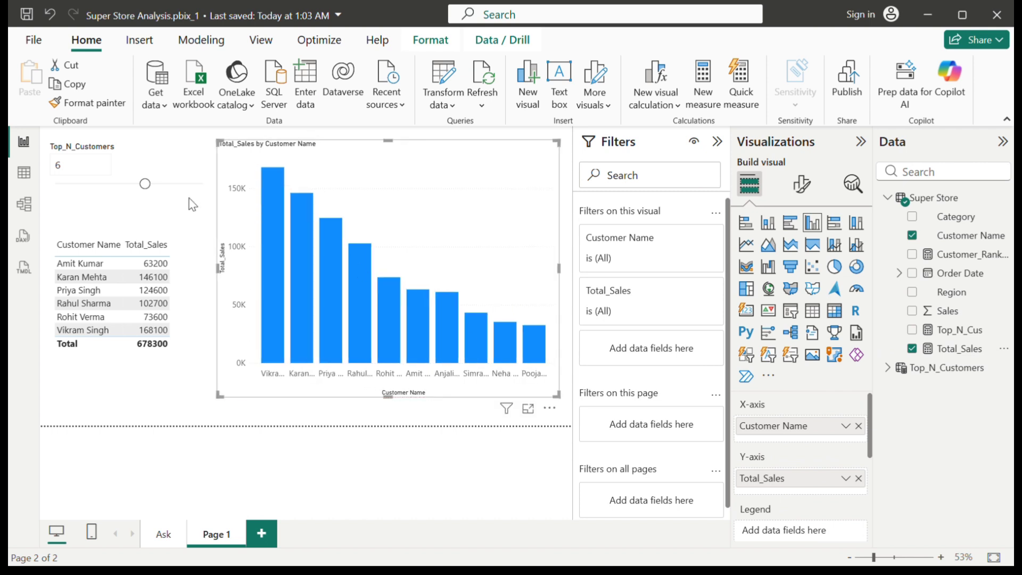
Set the Top_N_Customers slicer to 3
click(80, 186)
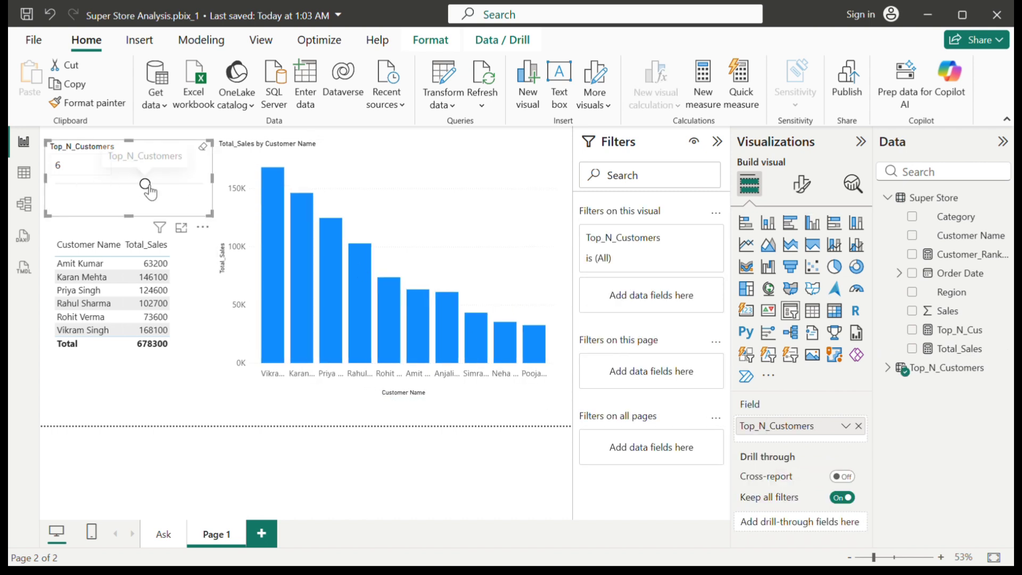
drag(142, 185, 101, 185)
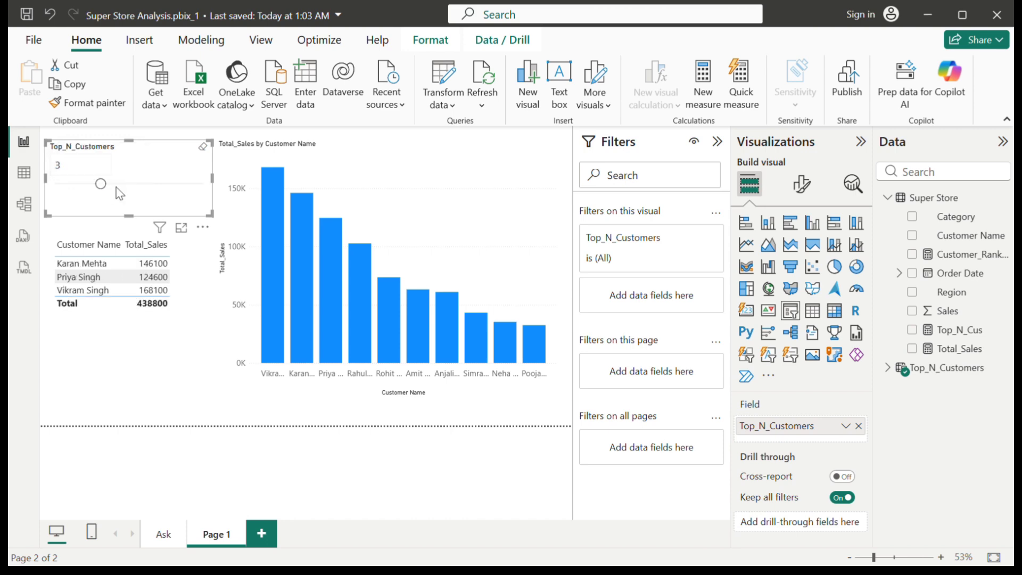
Add Top_N_Cus as a visual-level filter on the clustered column chart and apply the condition "is 1"
click(398, 167)
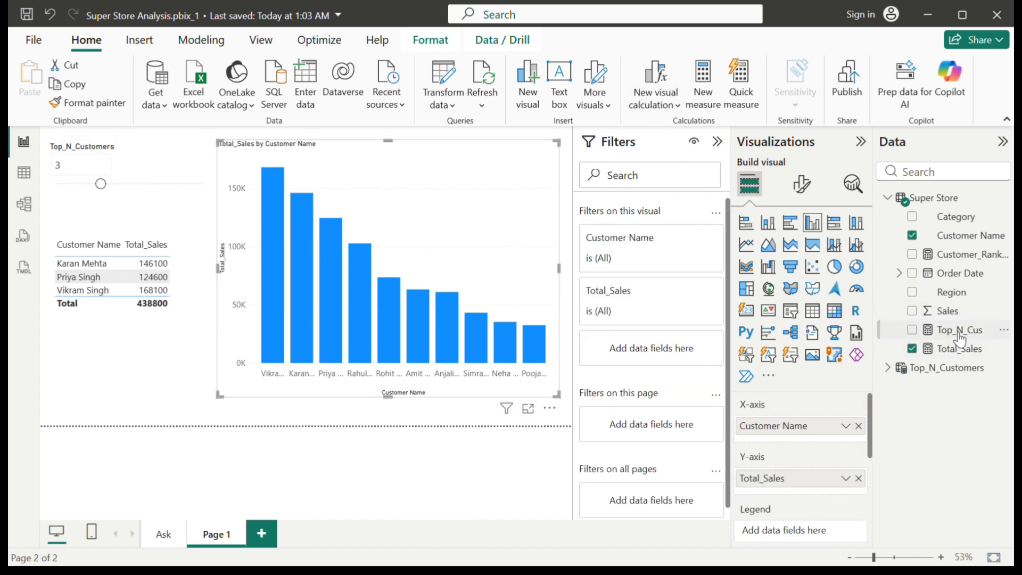
drag(961, 330, 664, 354)
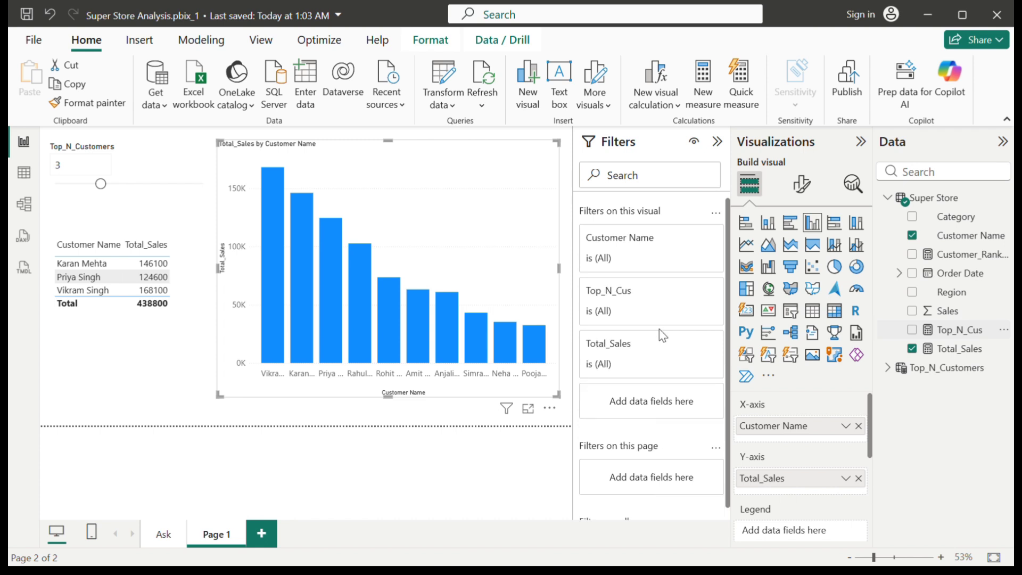
click(650, 357)
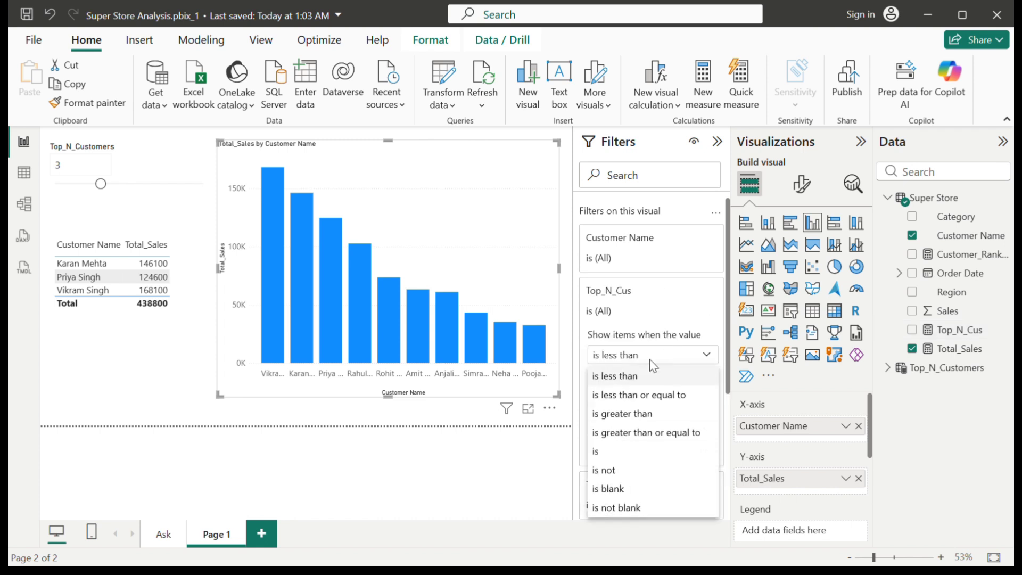
click(599, 452)
click(628, 380)
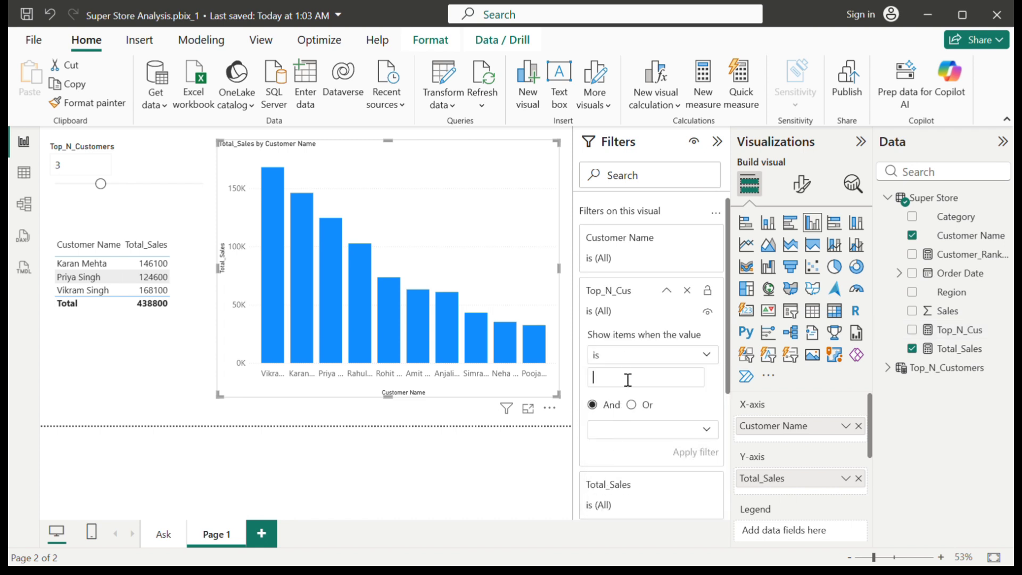
text(1)
click(687, 451)
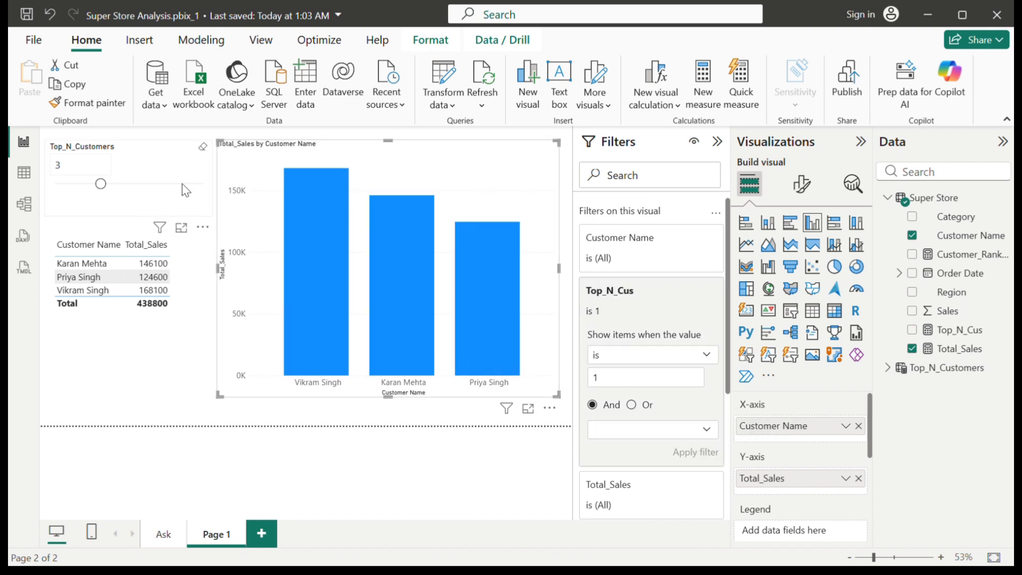